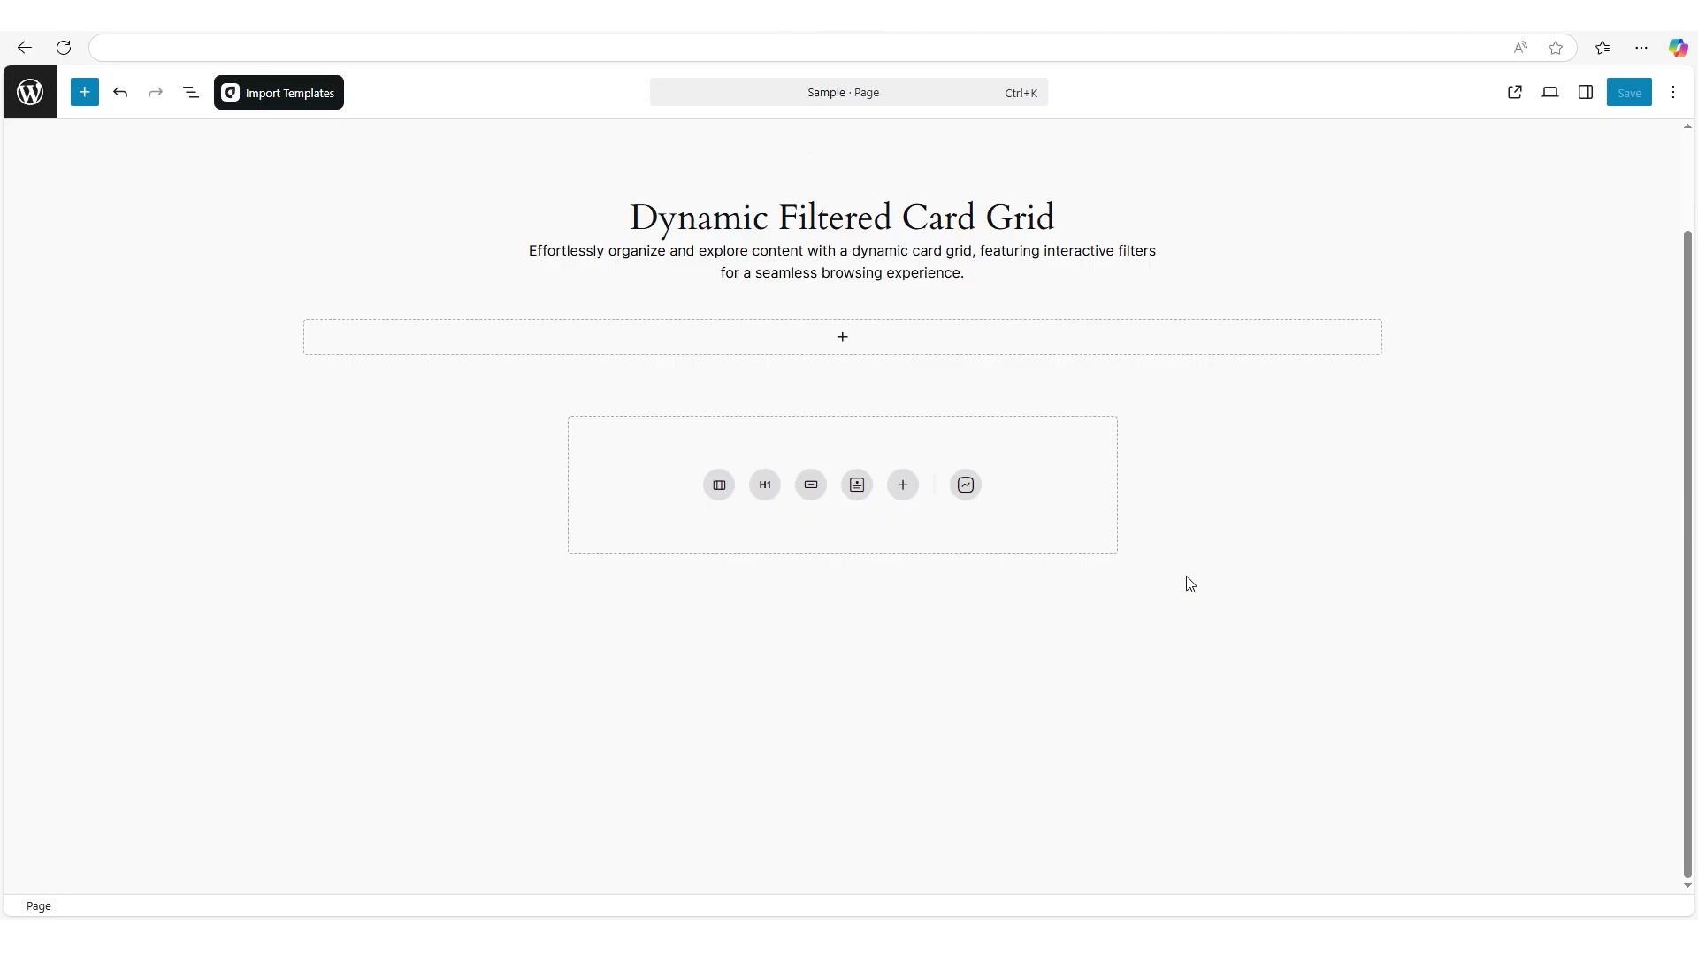
Insert a Filterable Cards block in the empty container below the heading text and open its block settings.
left_click(842, 337)
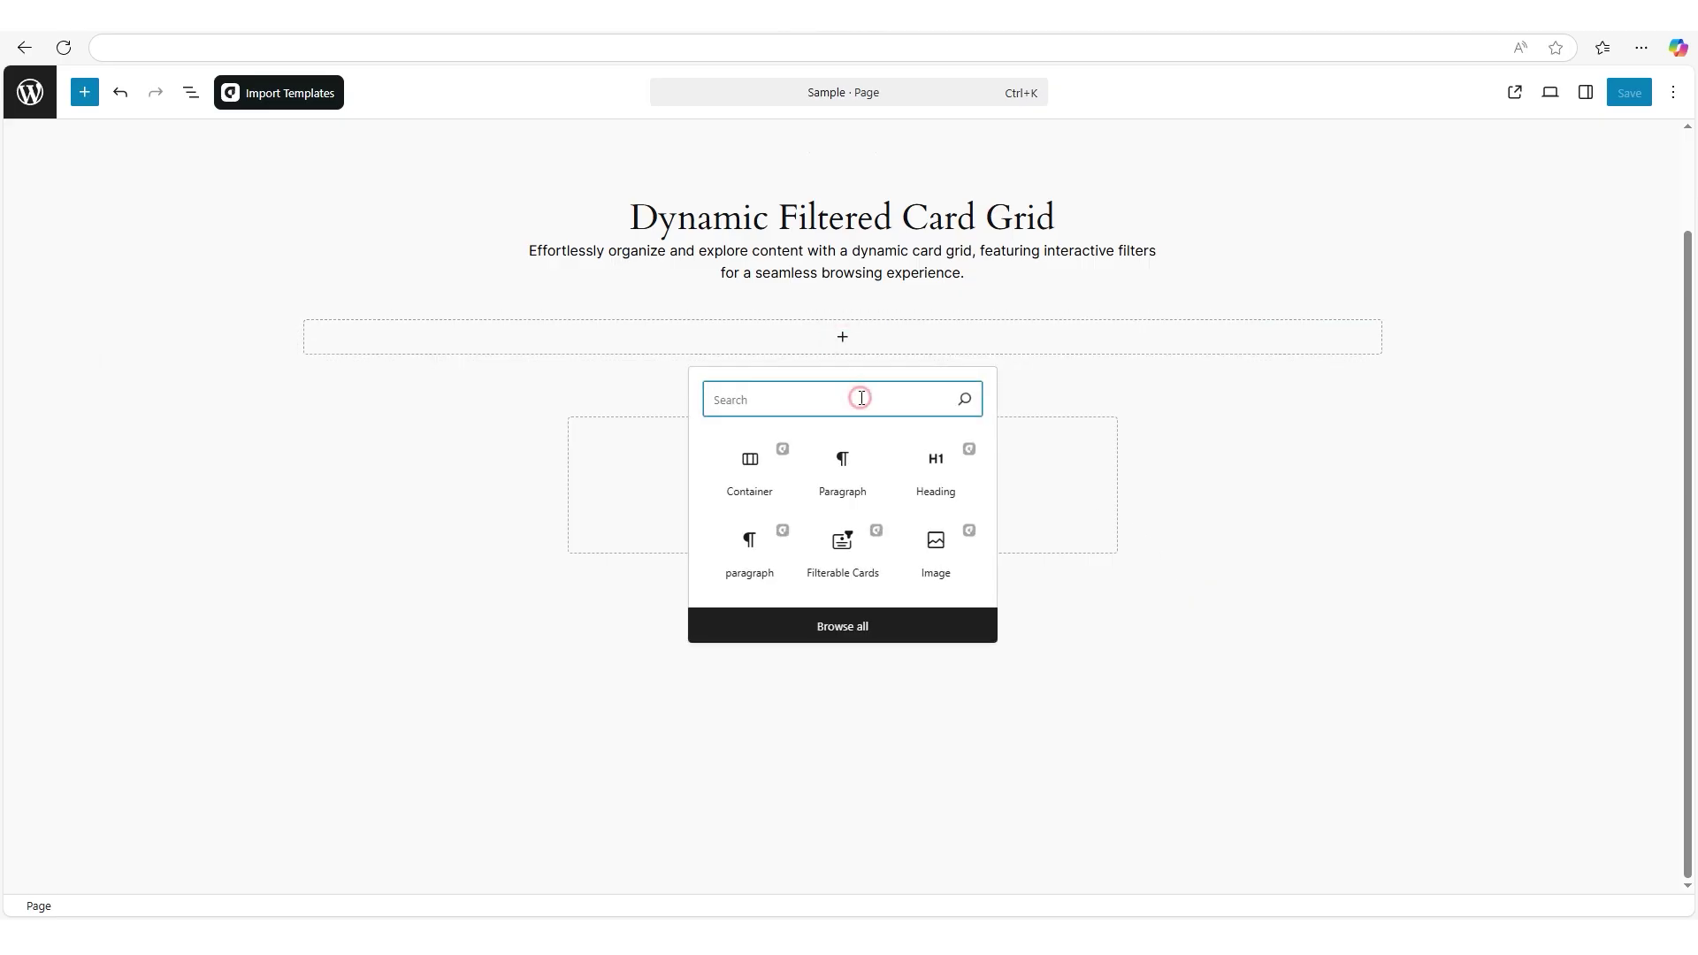
type("Filterable Cards")
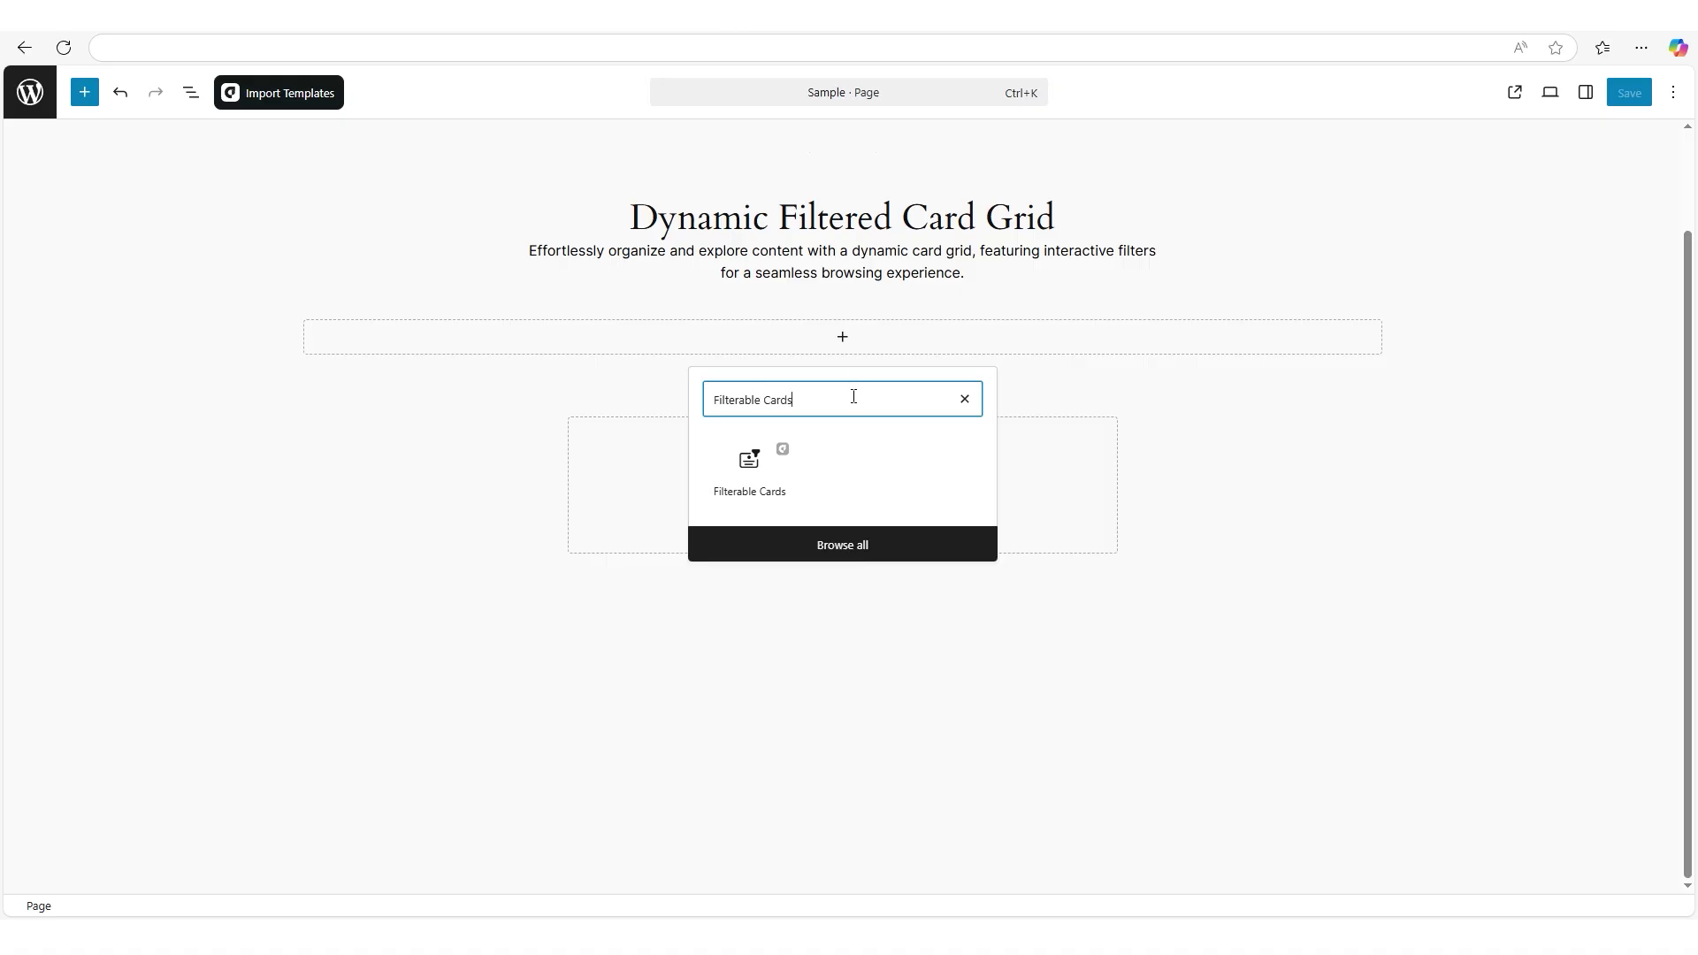
left_click(759, 472)
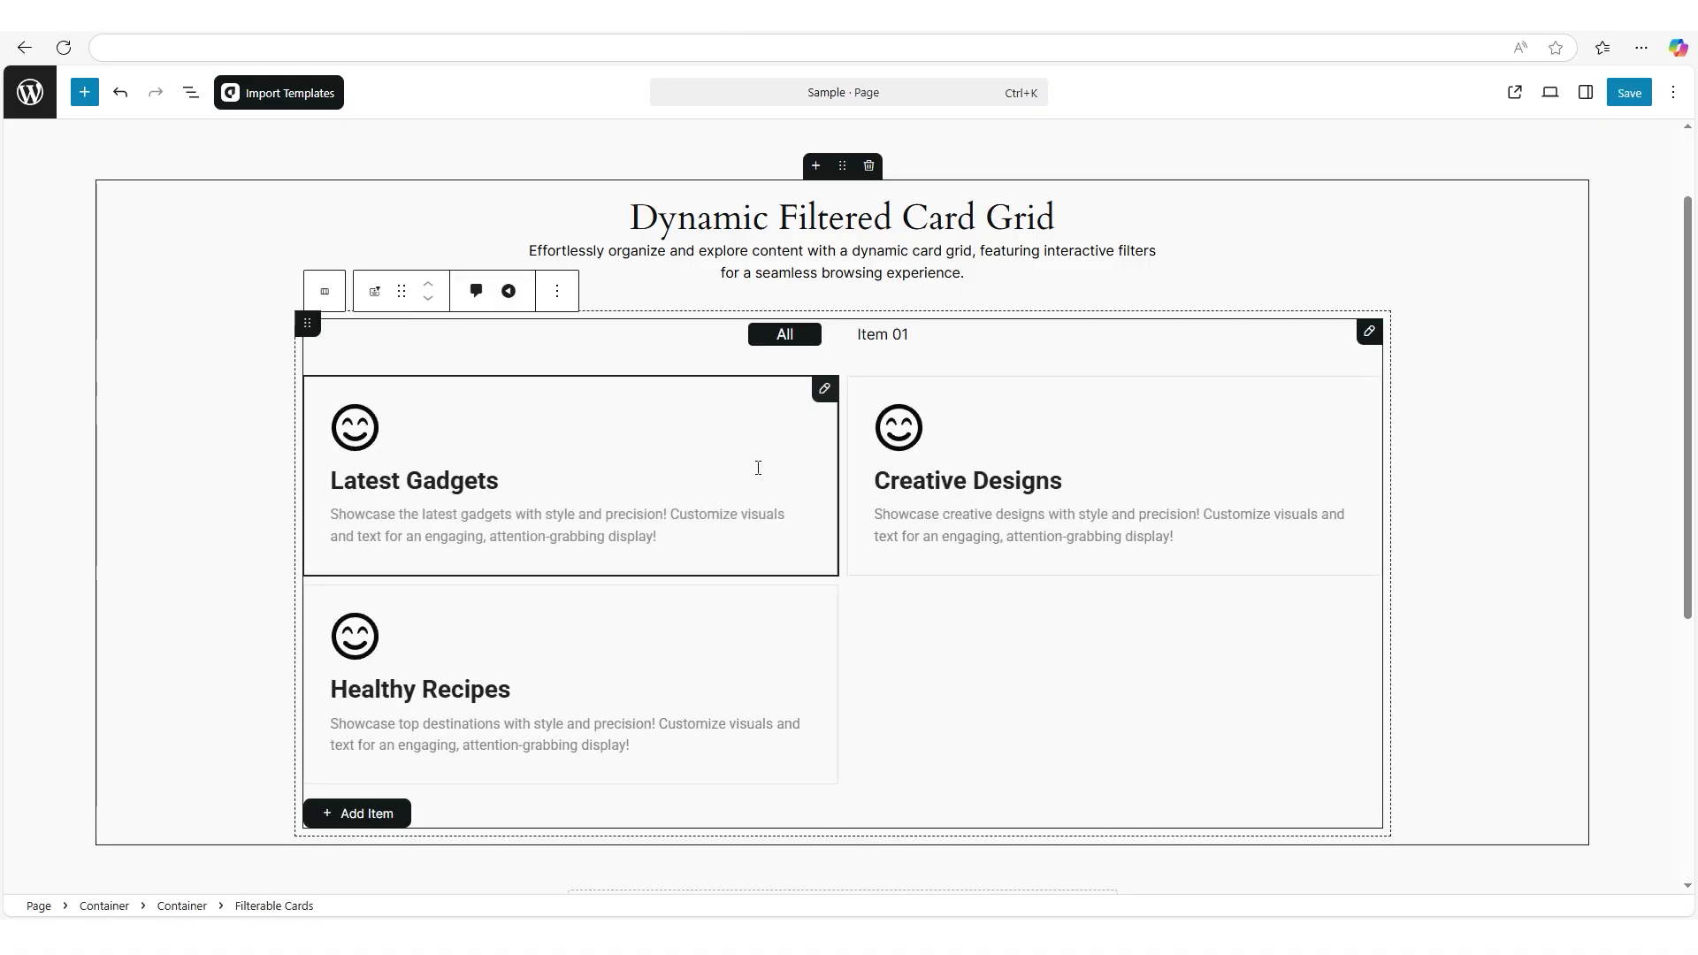
left_click(1585, 92)
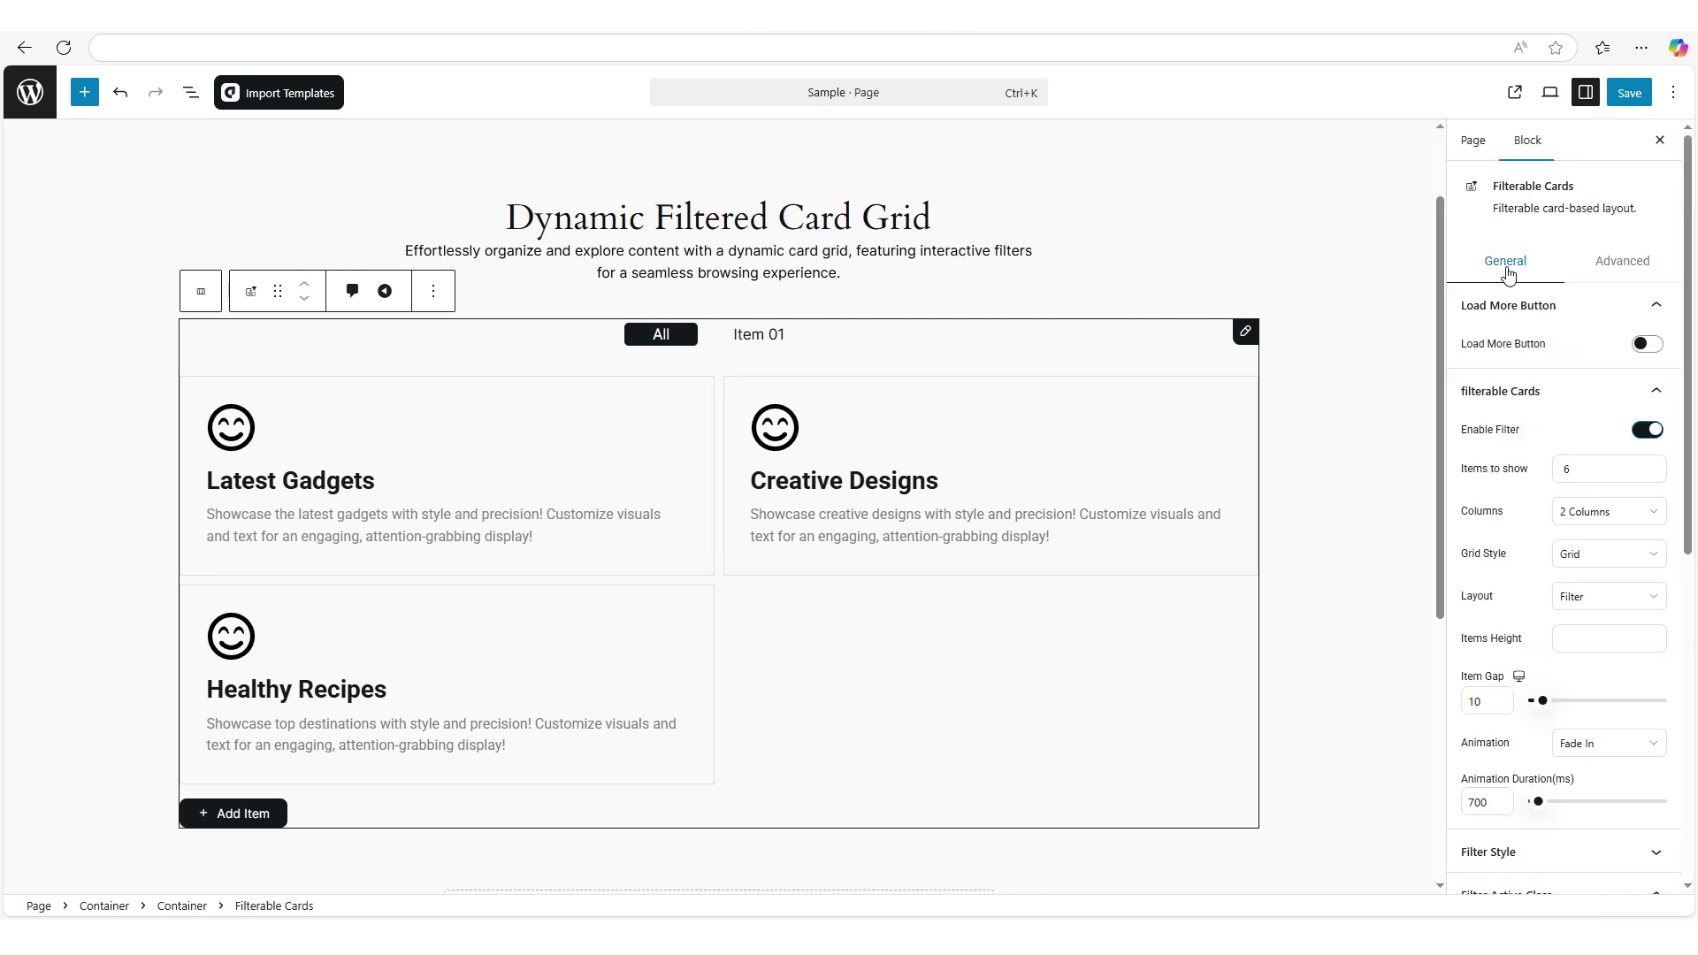
Try toggling the cards block's Load More Button and Enable Filter options.
left_click_drag(1459, 347, 1637, 349)
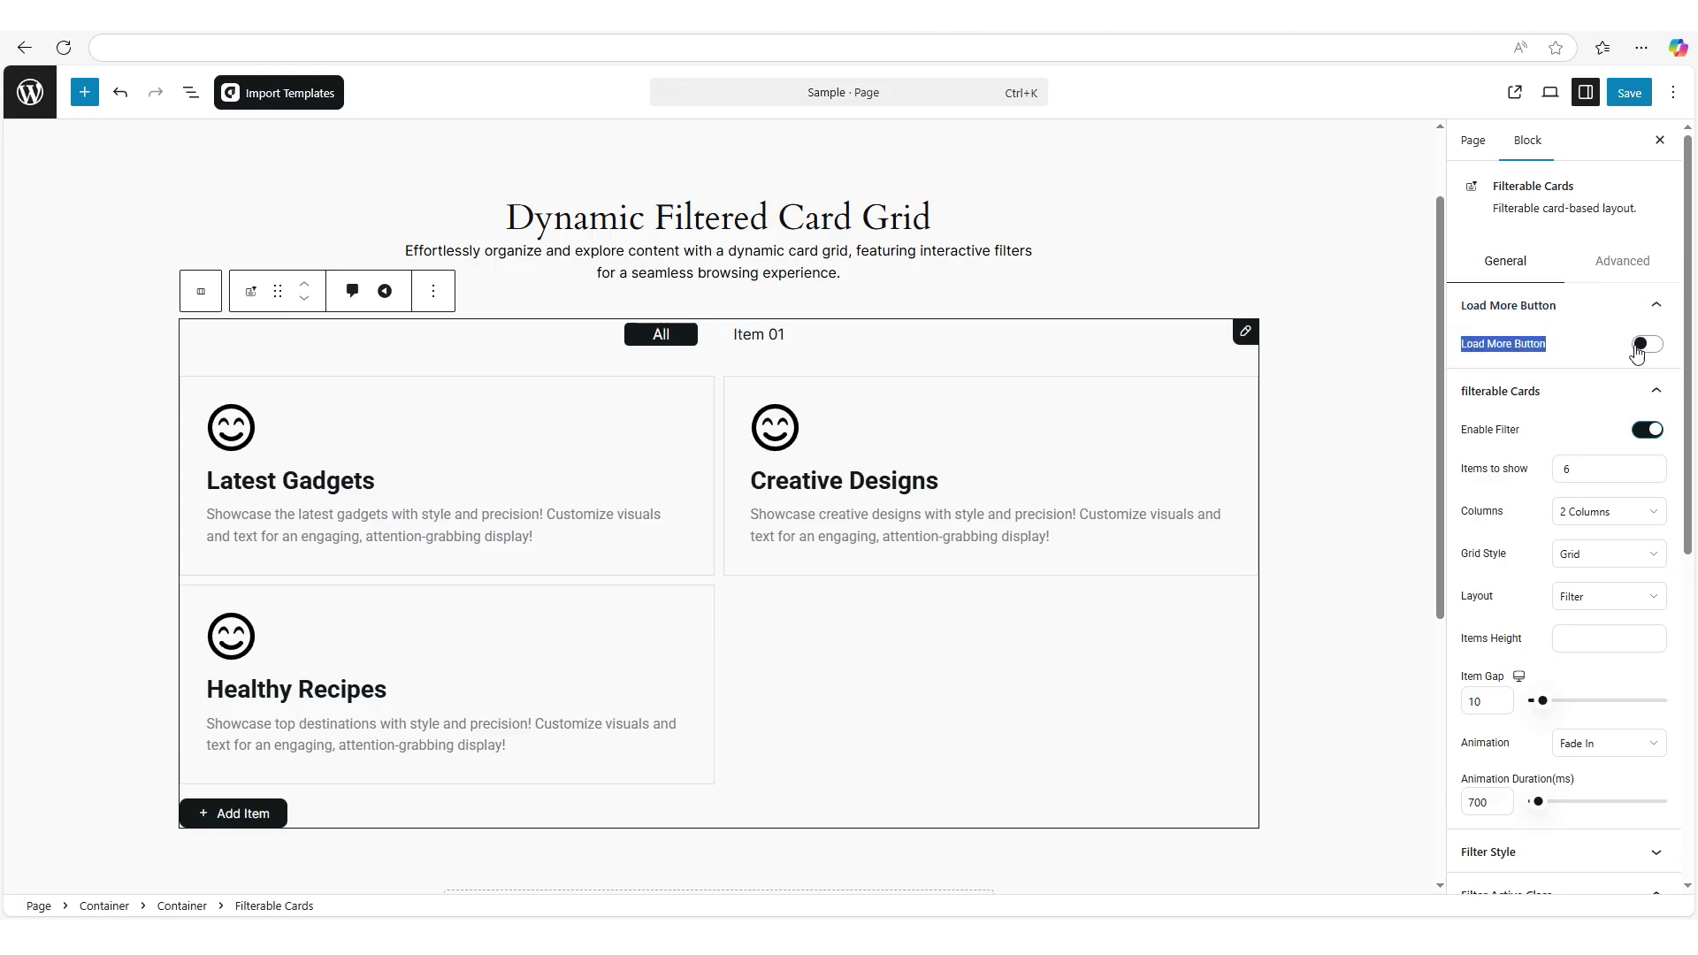
left_click(1646, 346)
left_click(1645, 346)
left_click_drag(1458, 432, 1537, 437)
left_click(1648, 431)
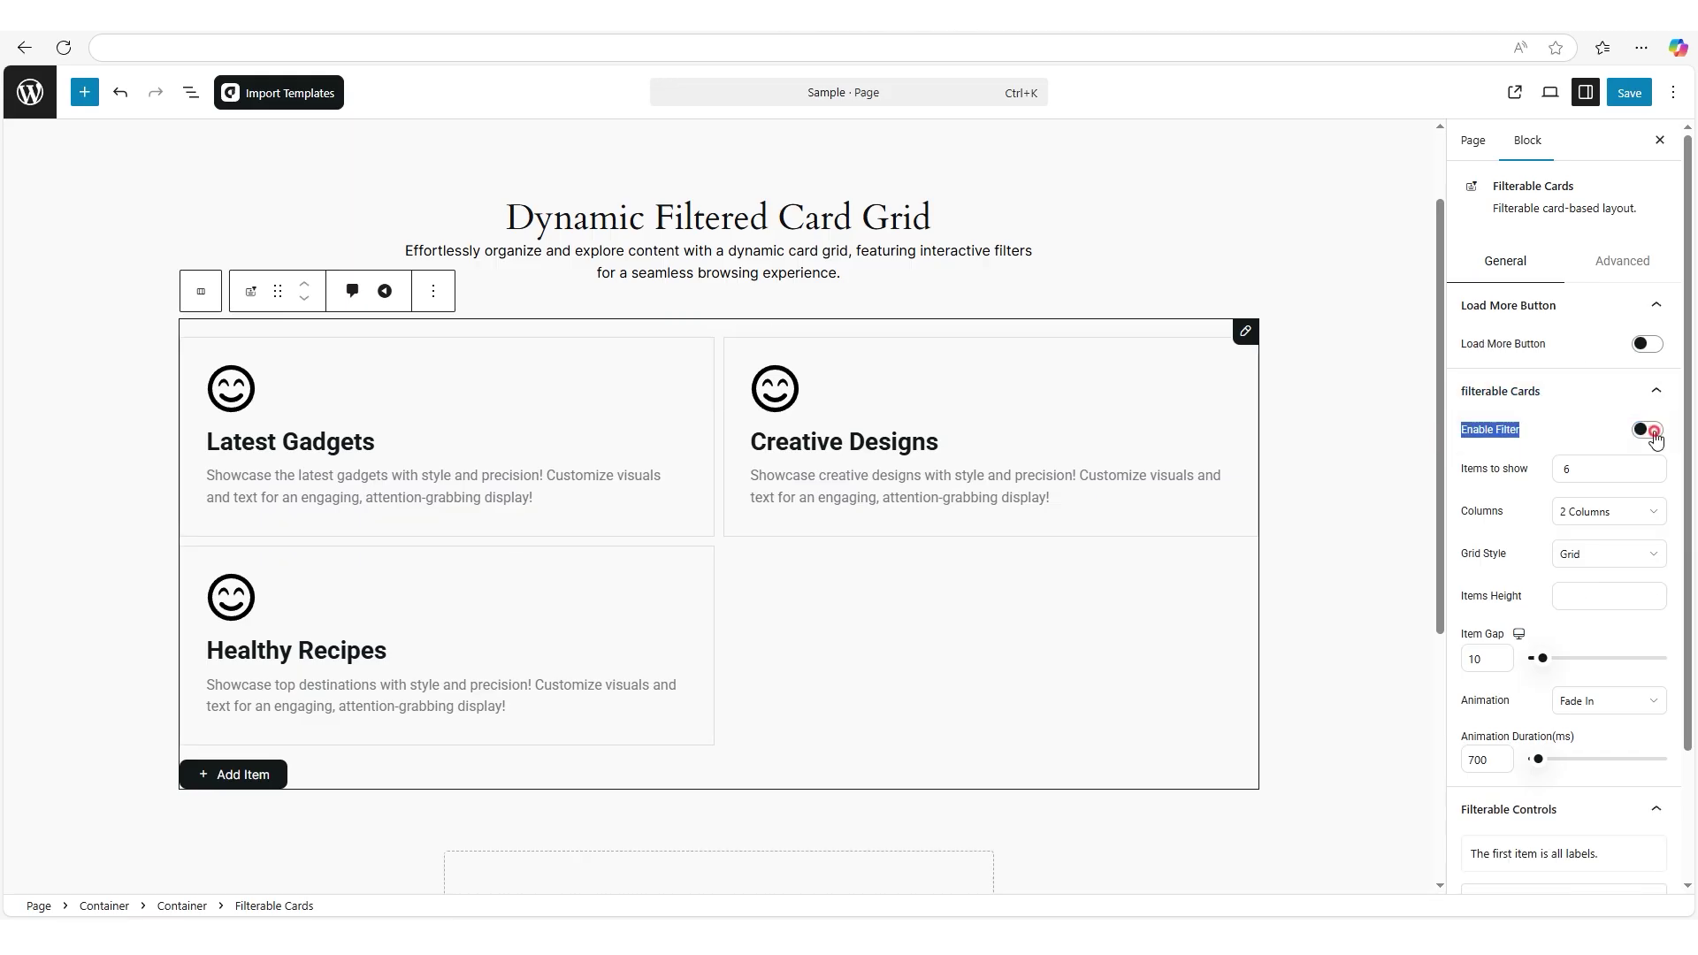
left_click(1653, 434)
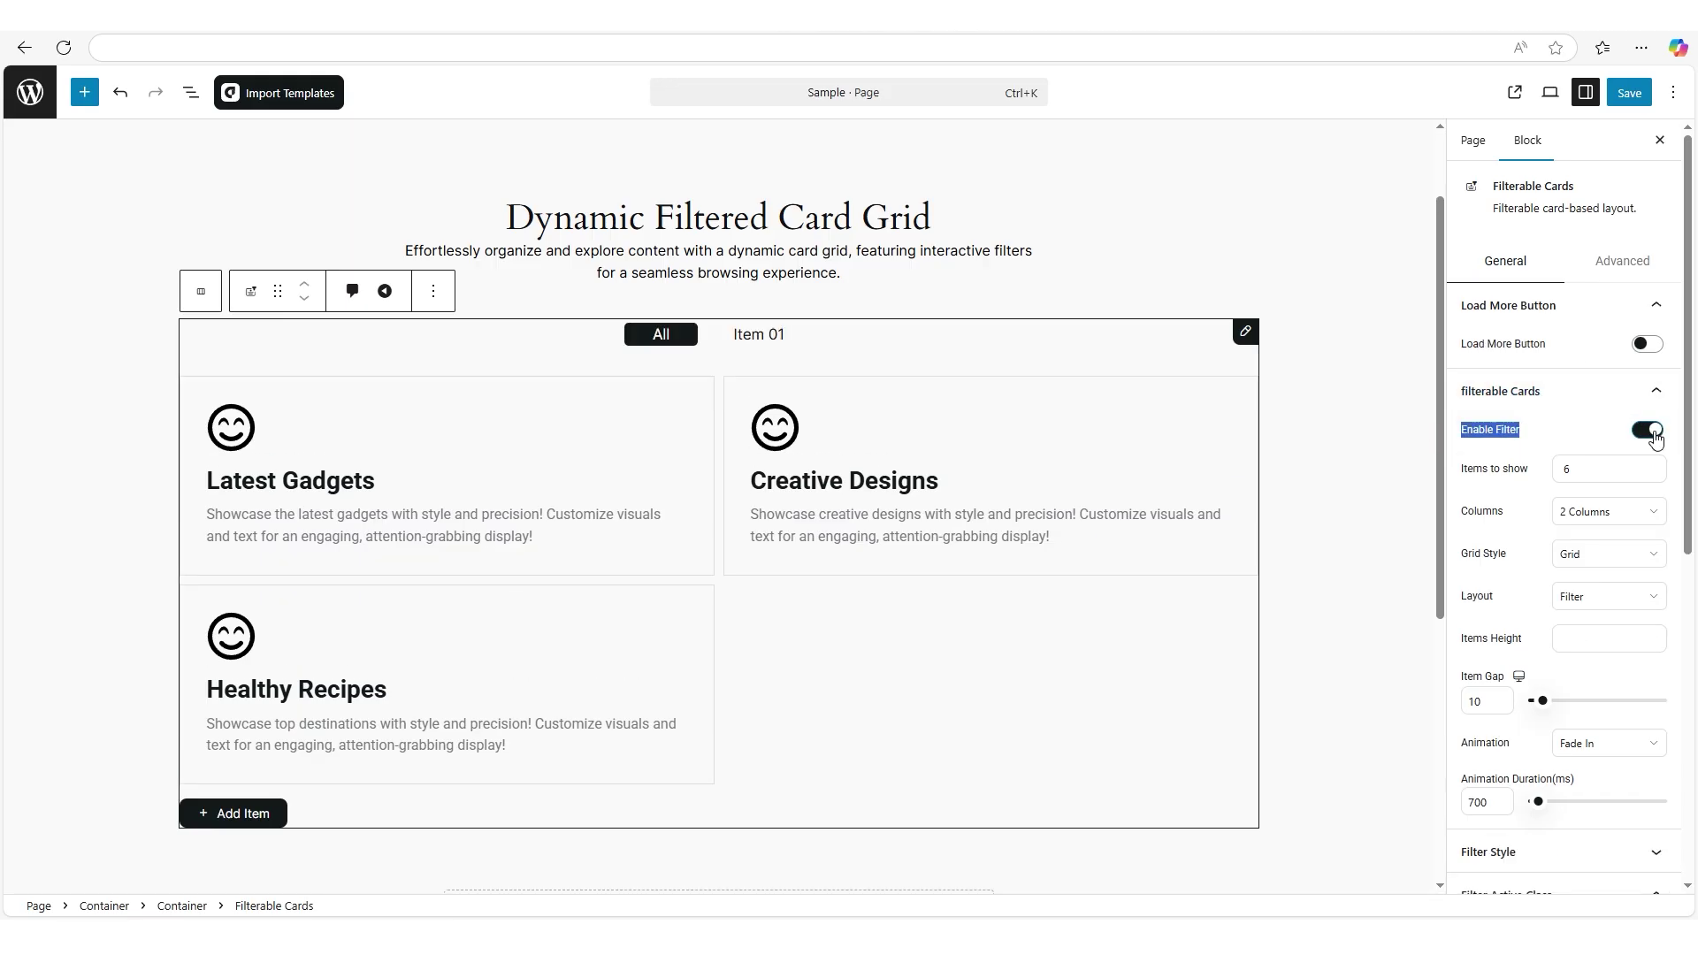
Set the Filterable Cards block to show 15 items in 3 Columns.
left_click_drag(1458, 470, 1546, 481)
type("15")
left_click_drag(1458, 525, 1504, 513)
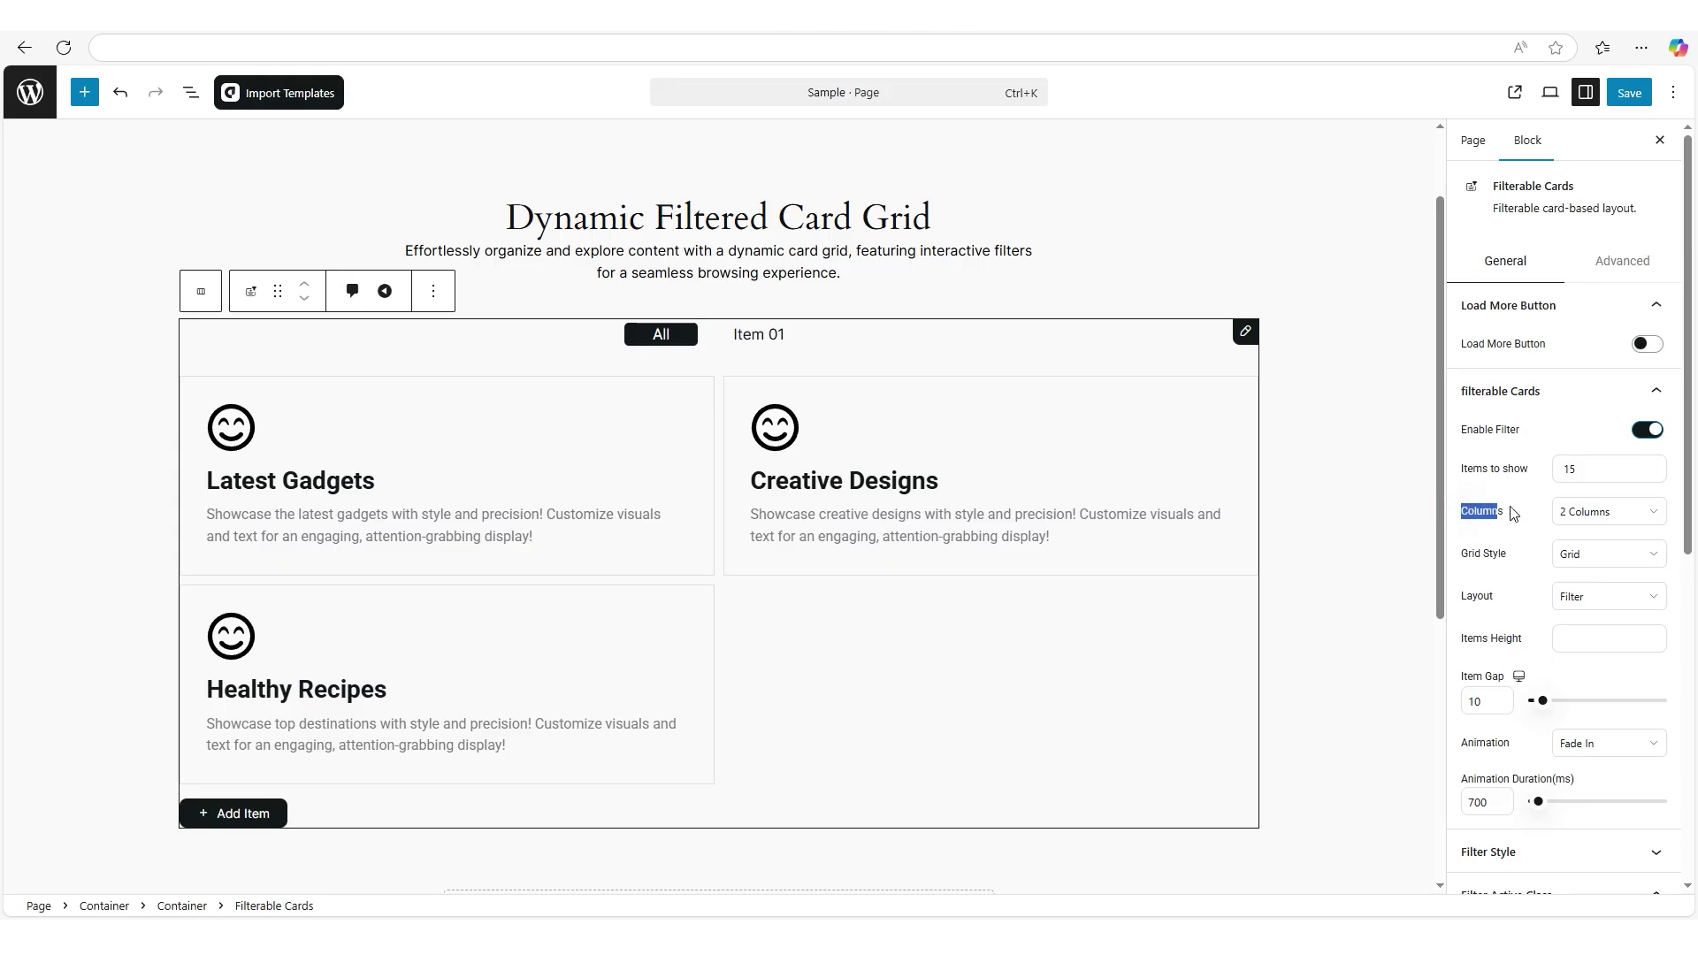
left_click(1592, 513)
left_click(1588, 591)
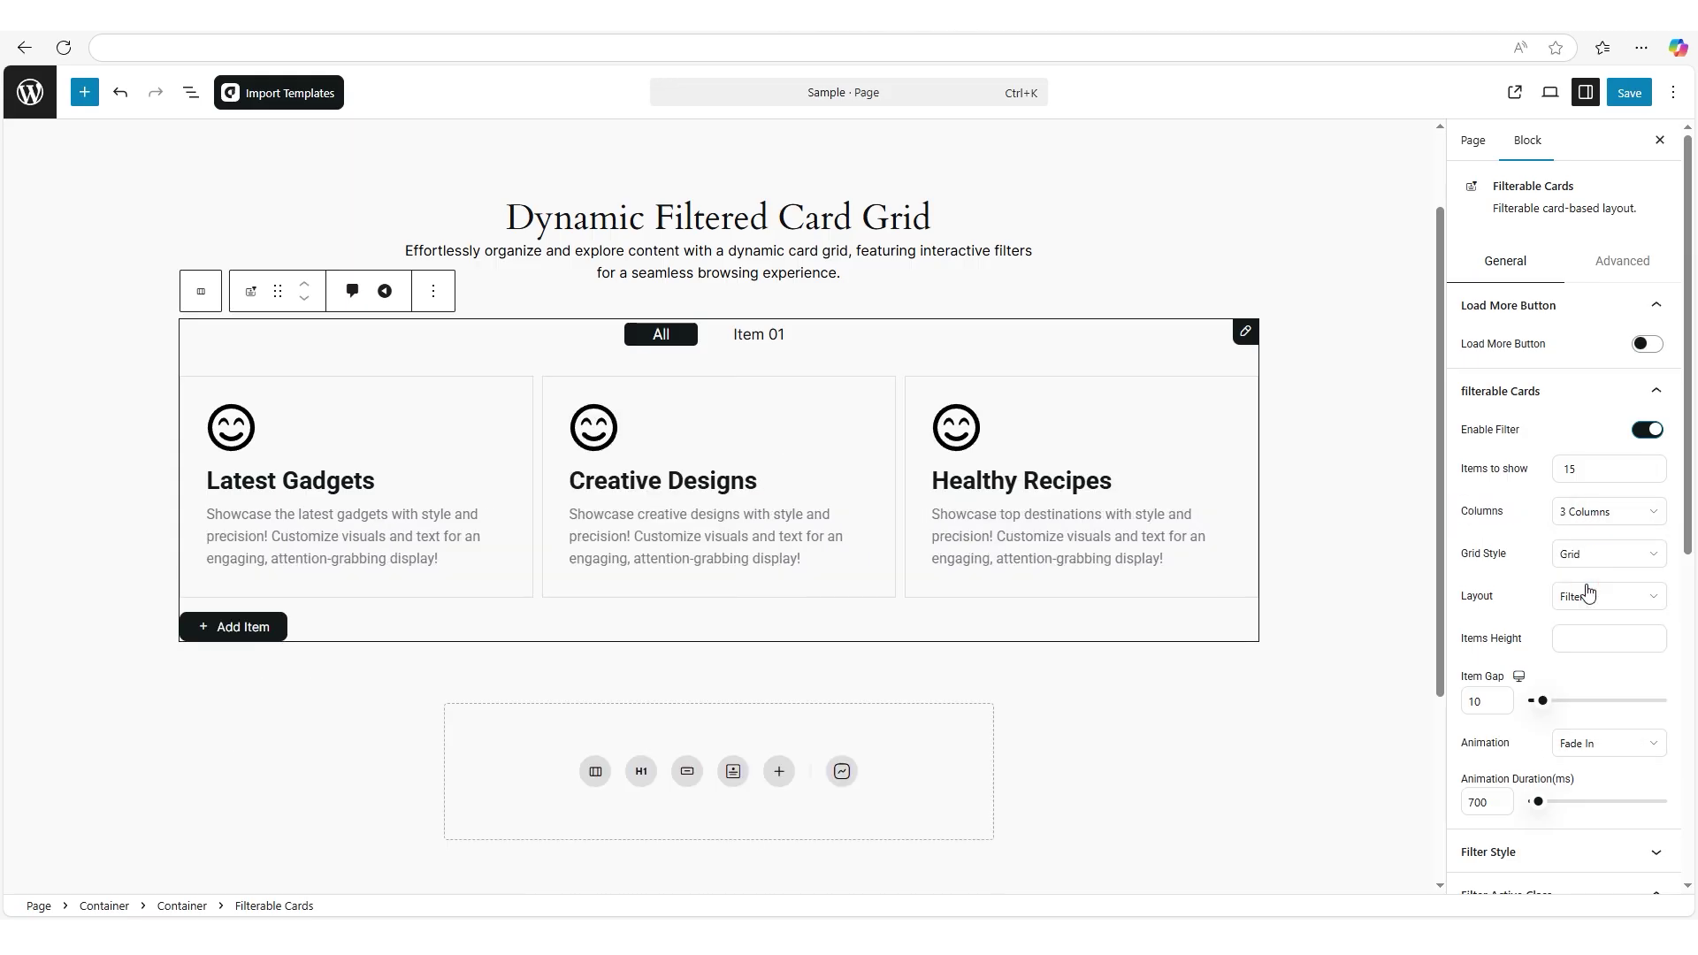
Try the Filter & Search layout for the cards block, and restore the Filter layout.
left_click_drag(1472, 598, 1611, 599)
left_click(1614, 604)
left_click(1621, 647)
left_click(1609, 600)
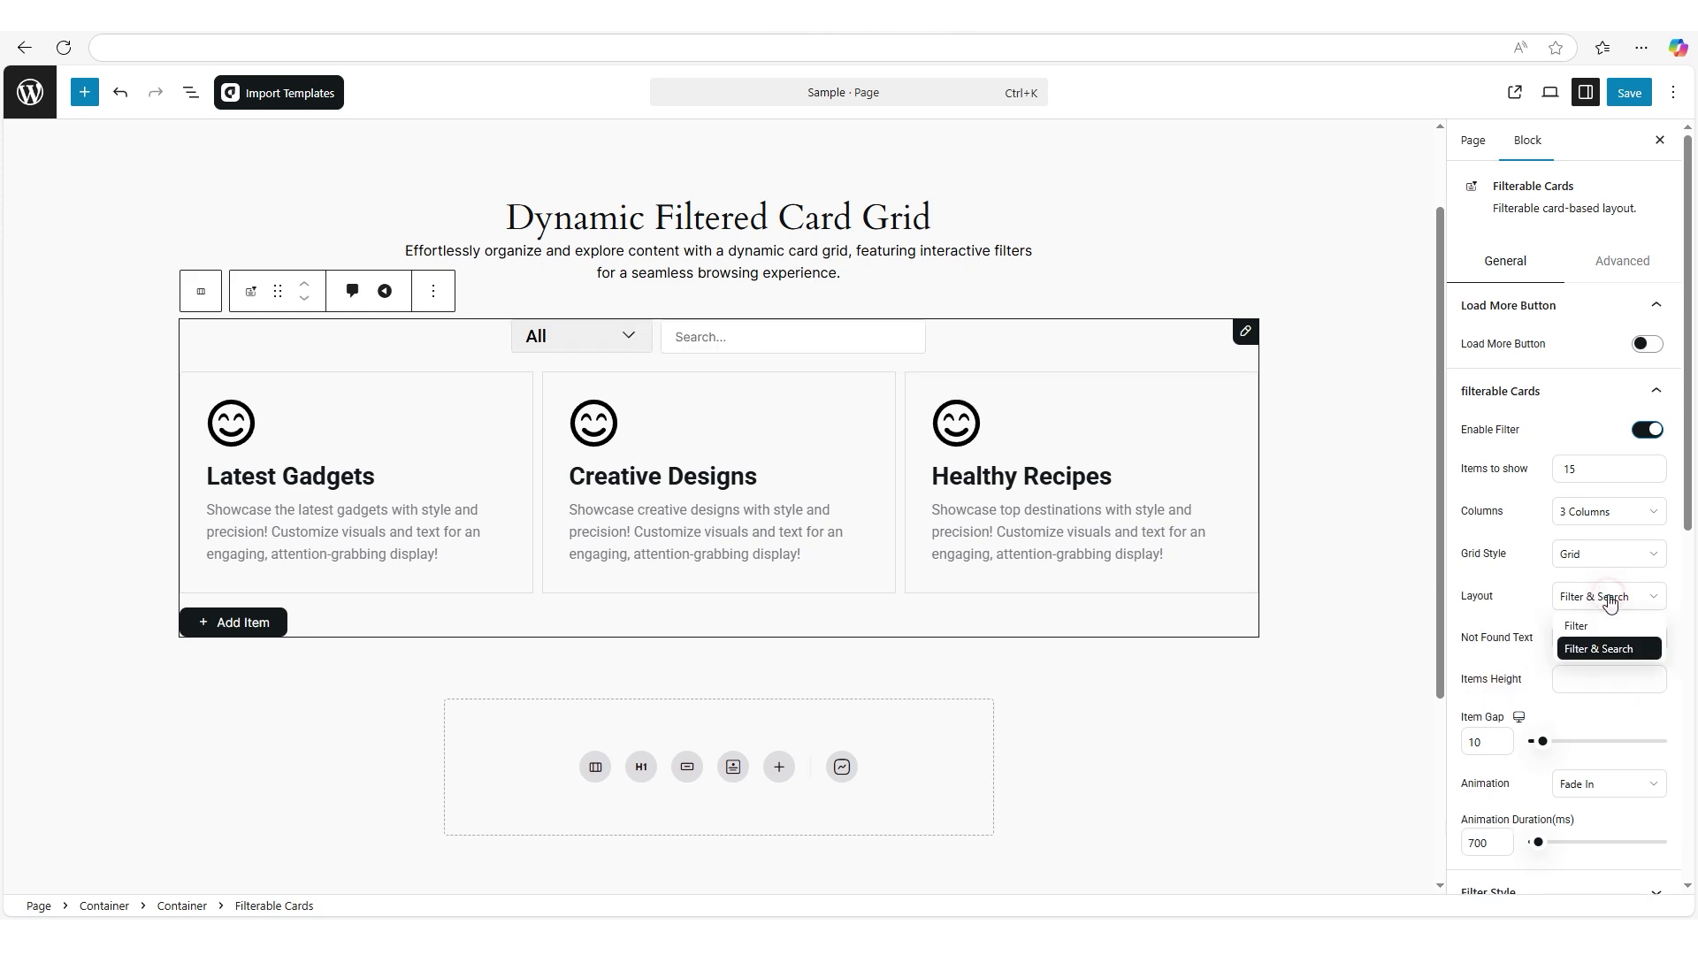
left_click(1586, 626)
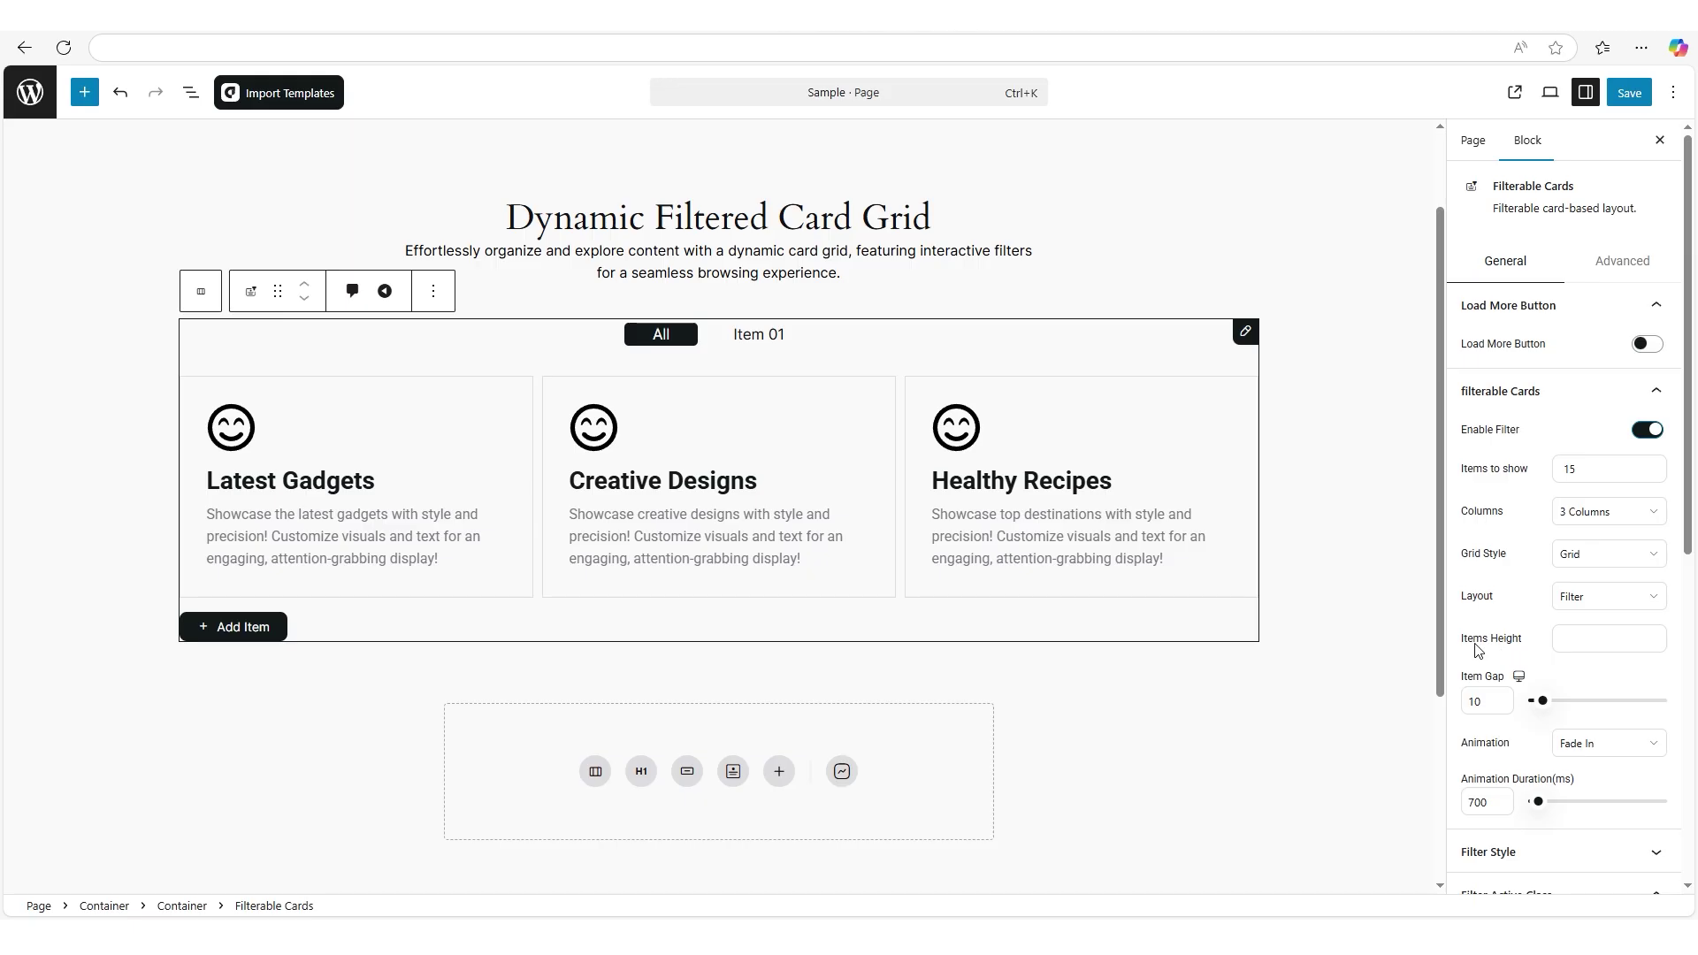
Set the items height to 0, and try an item gap of 16 before undoing it.
left_click_drag(1462, 645, 1524, 651)
left_click_drag(1455, 677, 1518, 686)
key("ctrl+z")
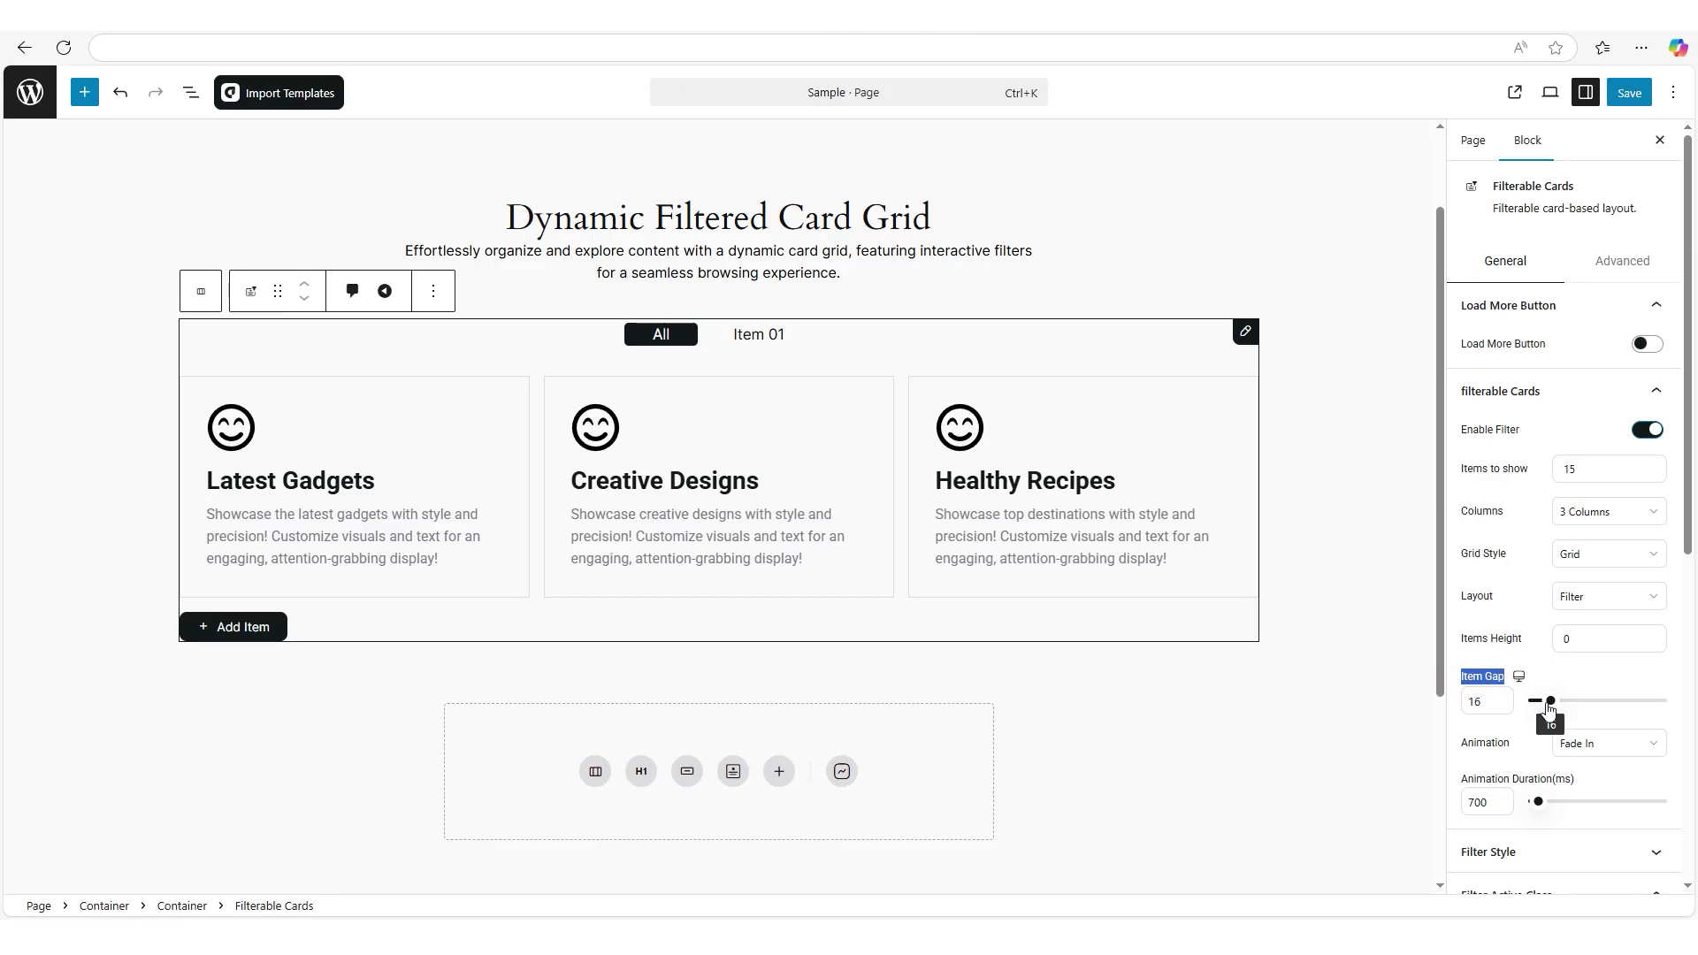
Set the cards' animation to Zoom In with a duration of 800 ms.
left_click_drag(1456, 745, 1511, 748)
left_click(1598, 745)
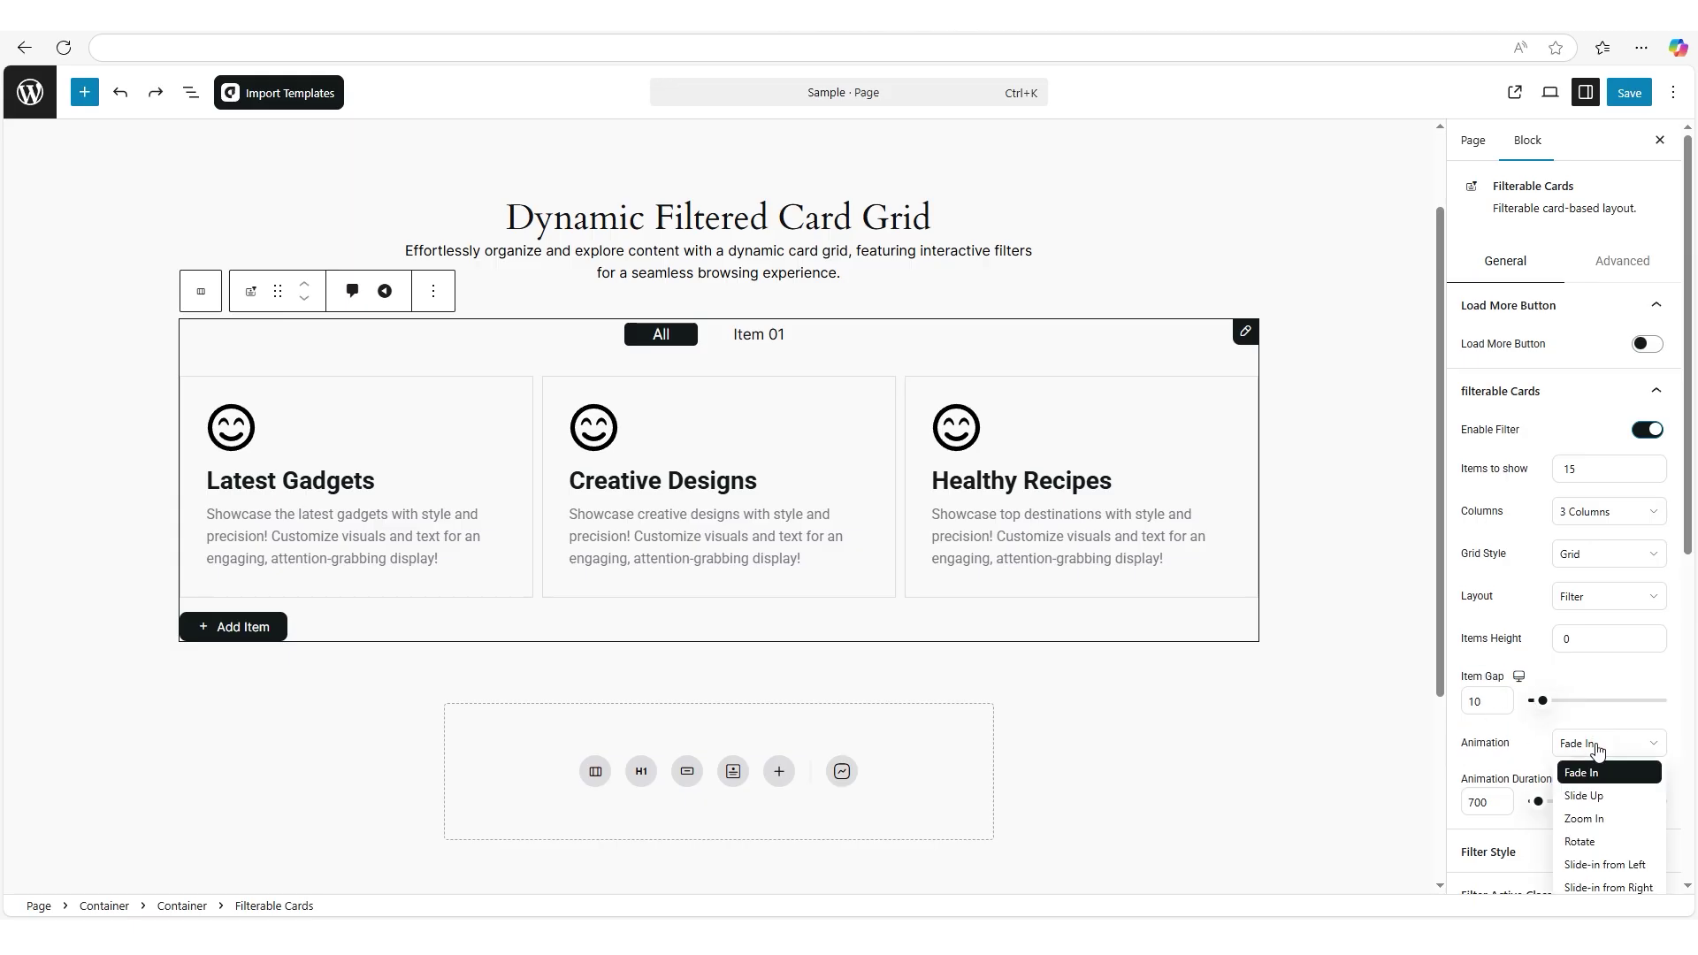
left_click(1592, 817)
left_click_drag(1461, 780, 1579, 791)
left_click(1540, 803)
Set the gap between the filter buttons to 10 in the Filter Style content settings.
left_click_drag(1689, 536, 1697, 865)
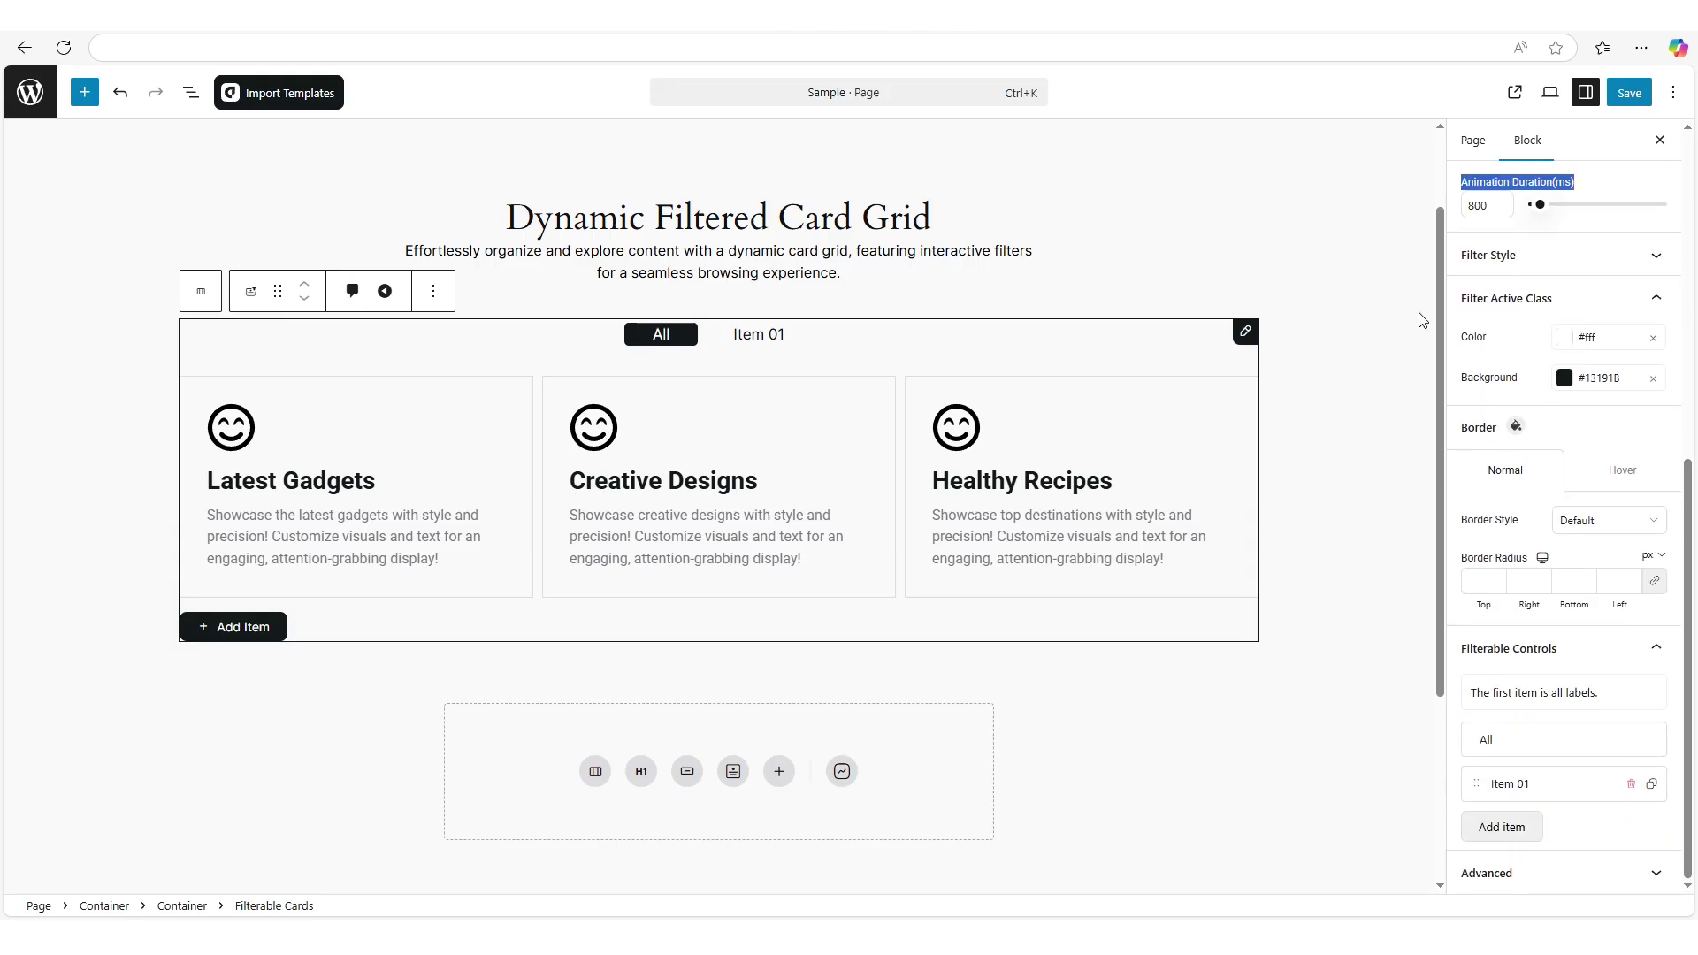
left_click(1481, 260)
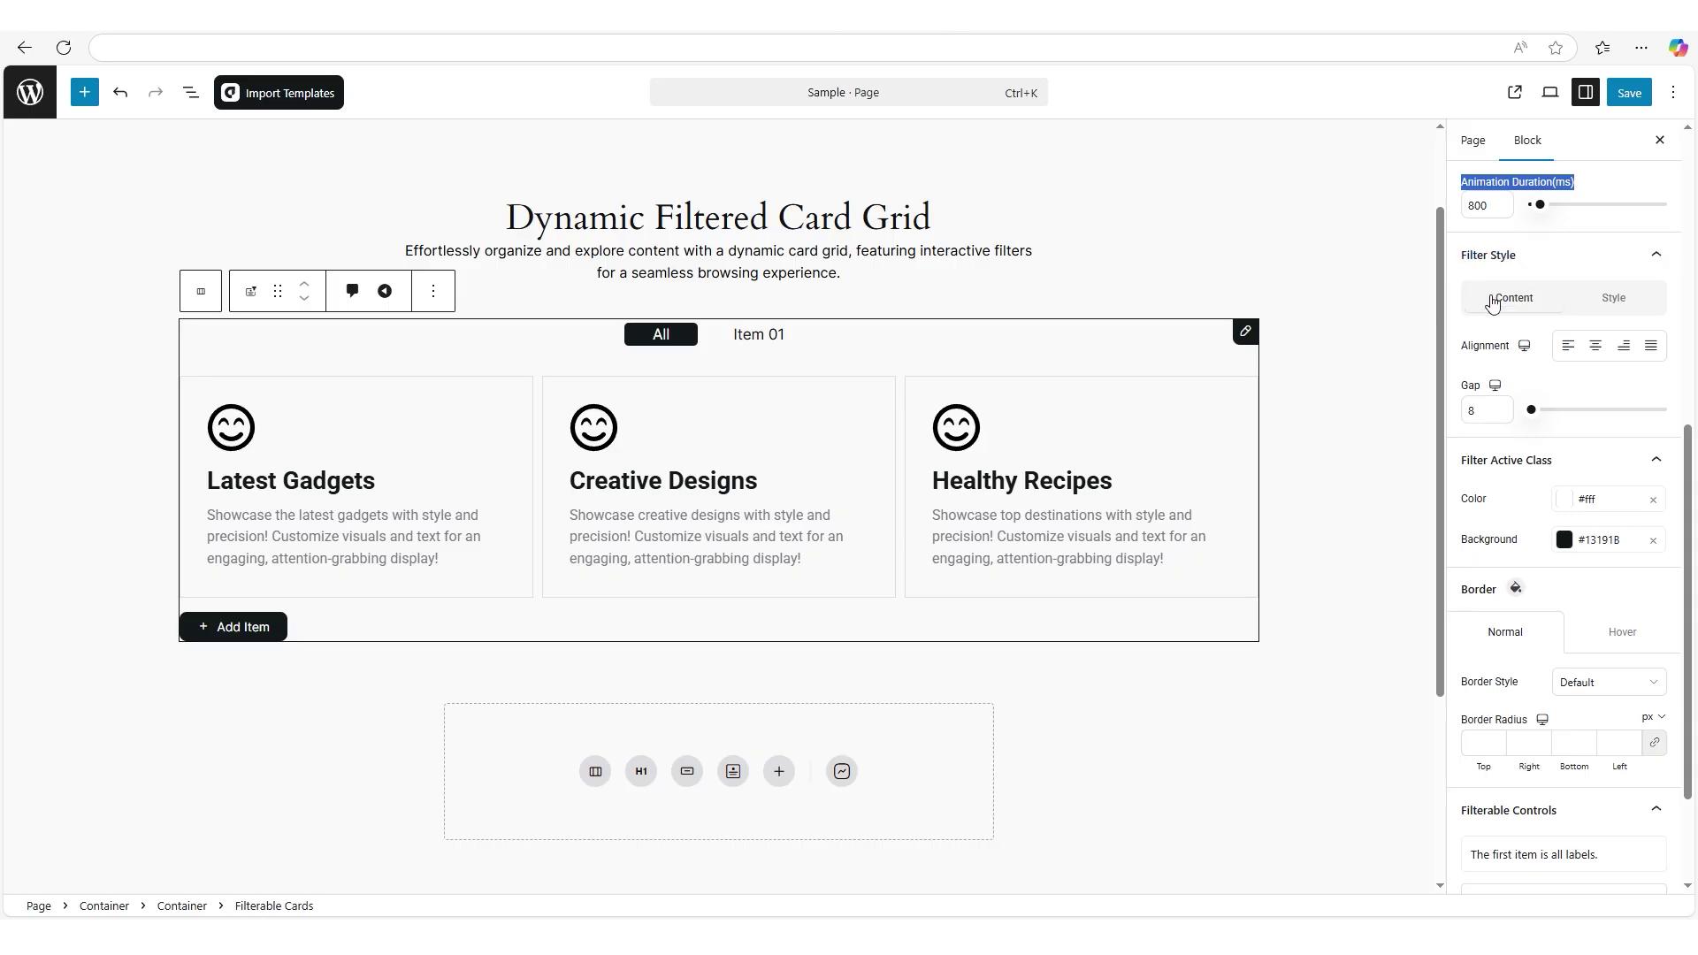
left_click_drag(1460, 356, 1524, 356)
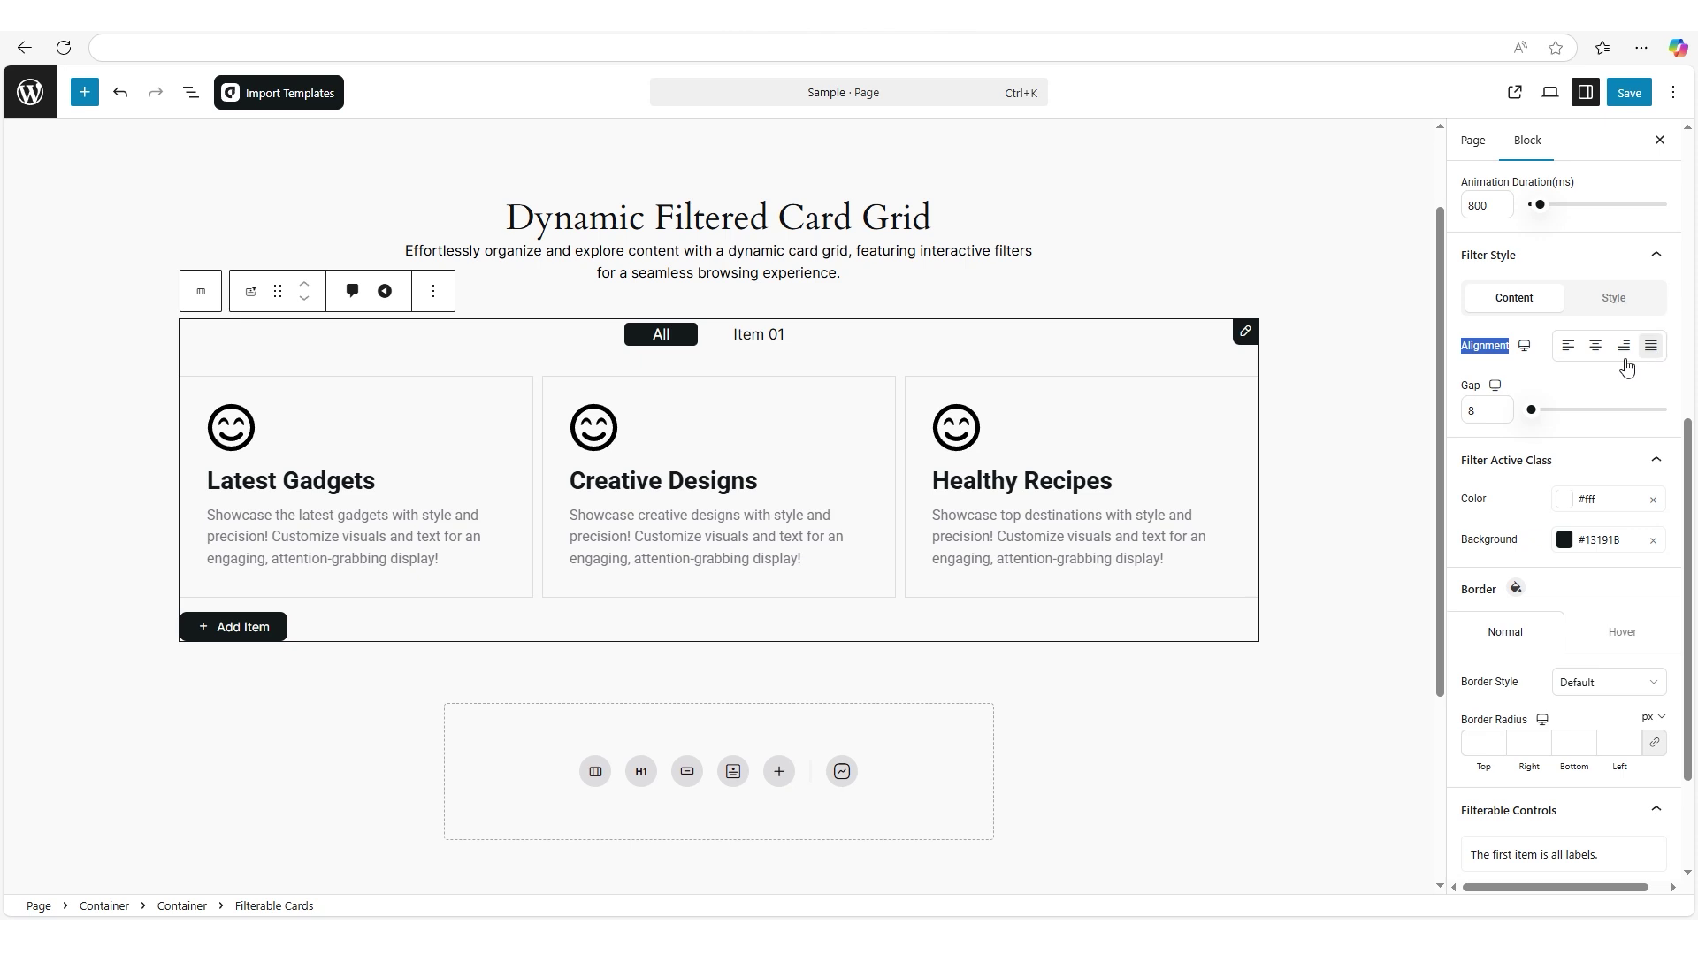
mouse_move(1459, 386)
left_mouse_down()
mouse_move(1536, 413)
mouse_move(1458, 416)
left_mouse_up()
type("10")
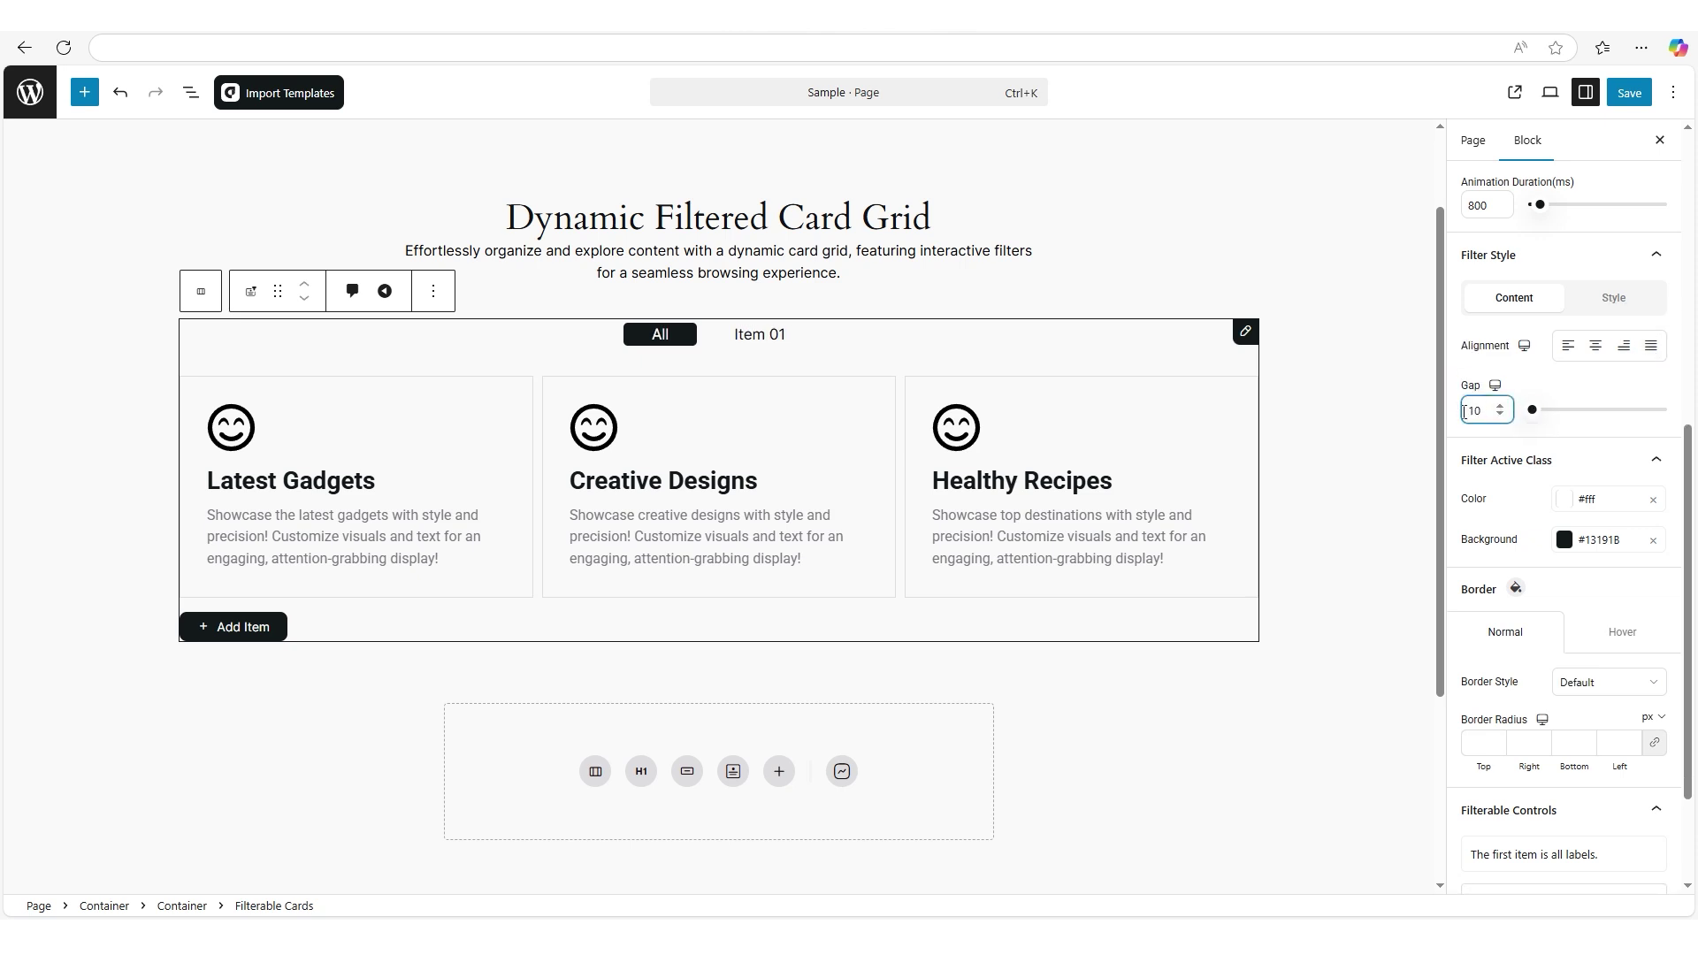
Style the normal filter buttons with text color #ffffff and background color #0012cc.
left_click(1606, 298)
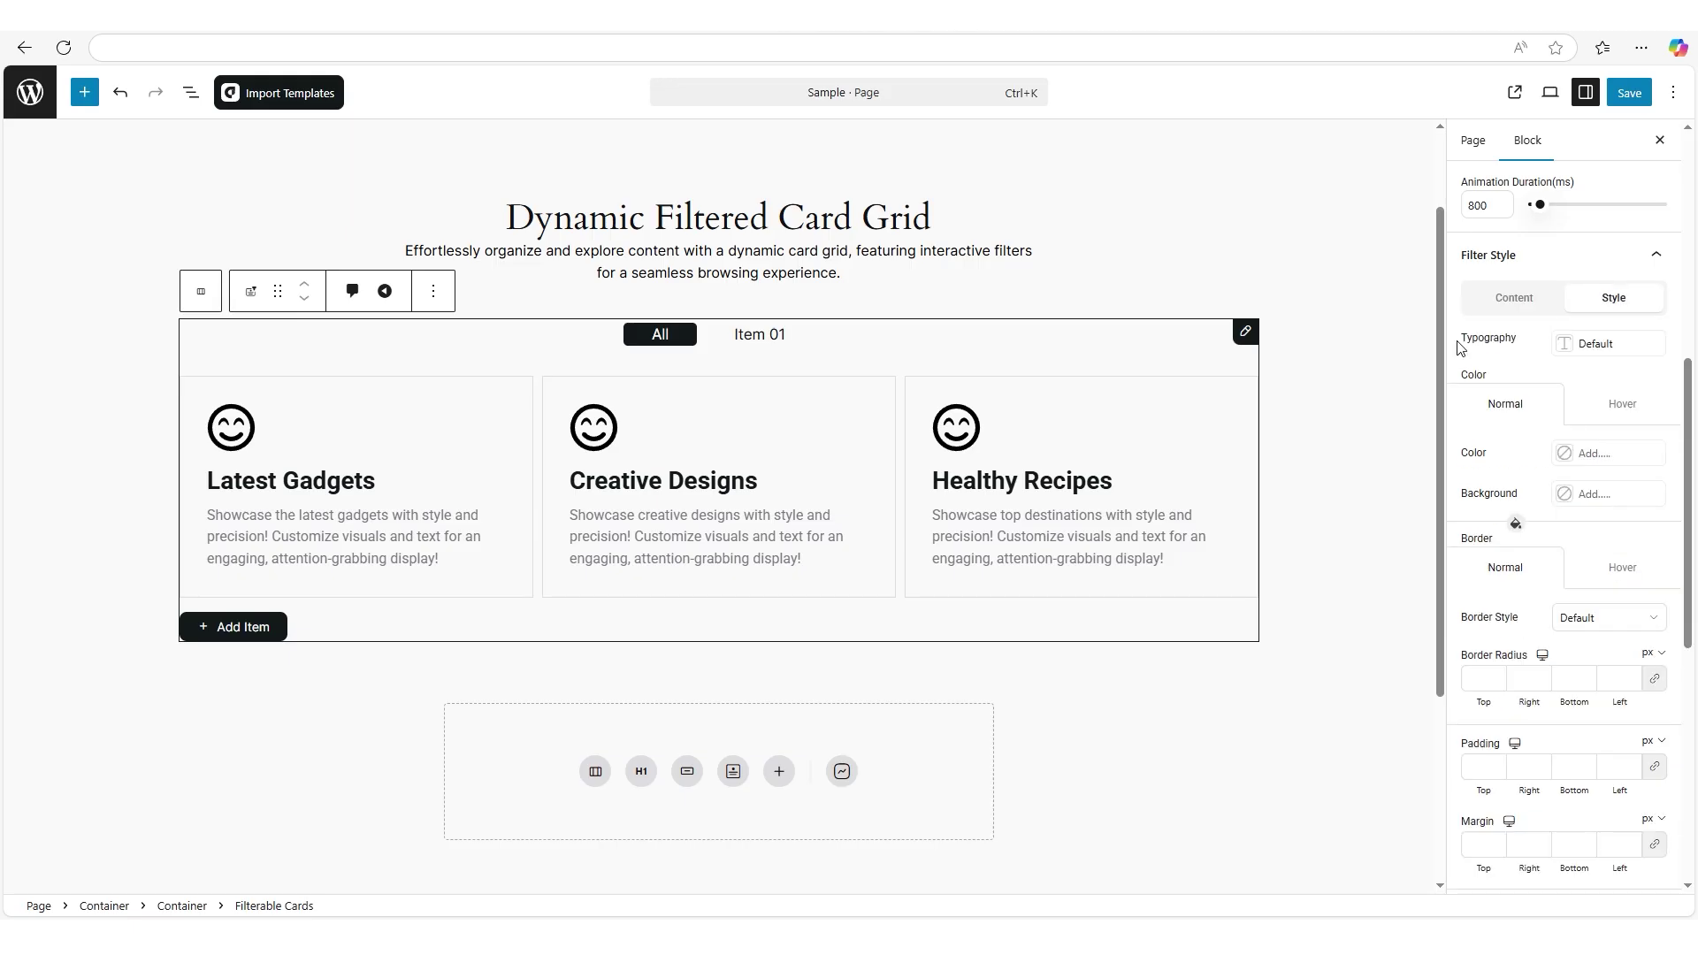
left_click(1565, 453)
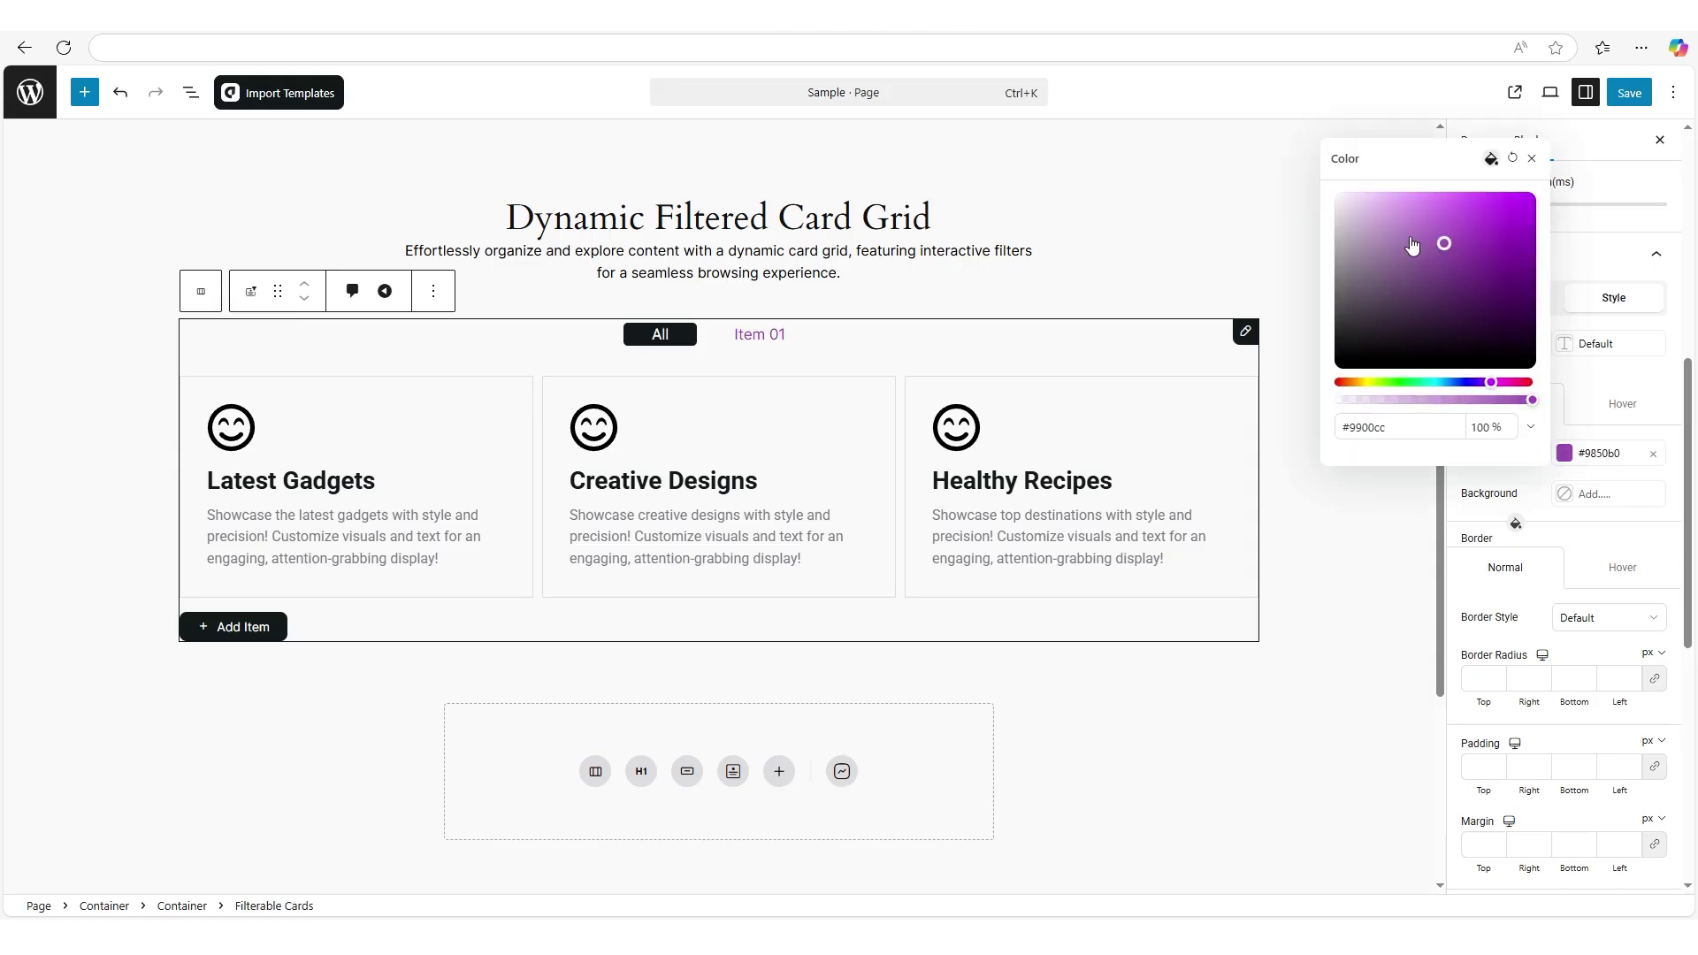
left_click(1532, 158)
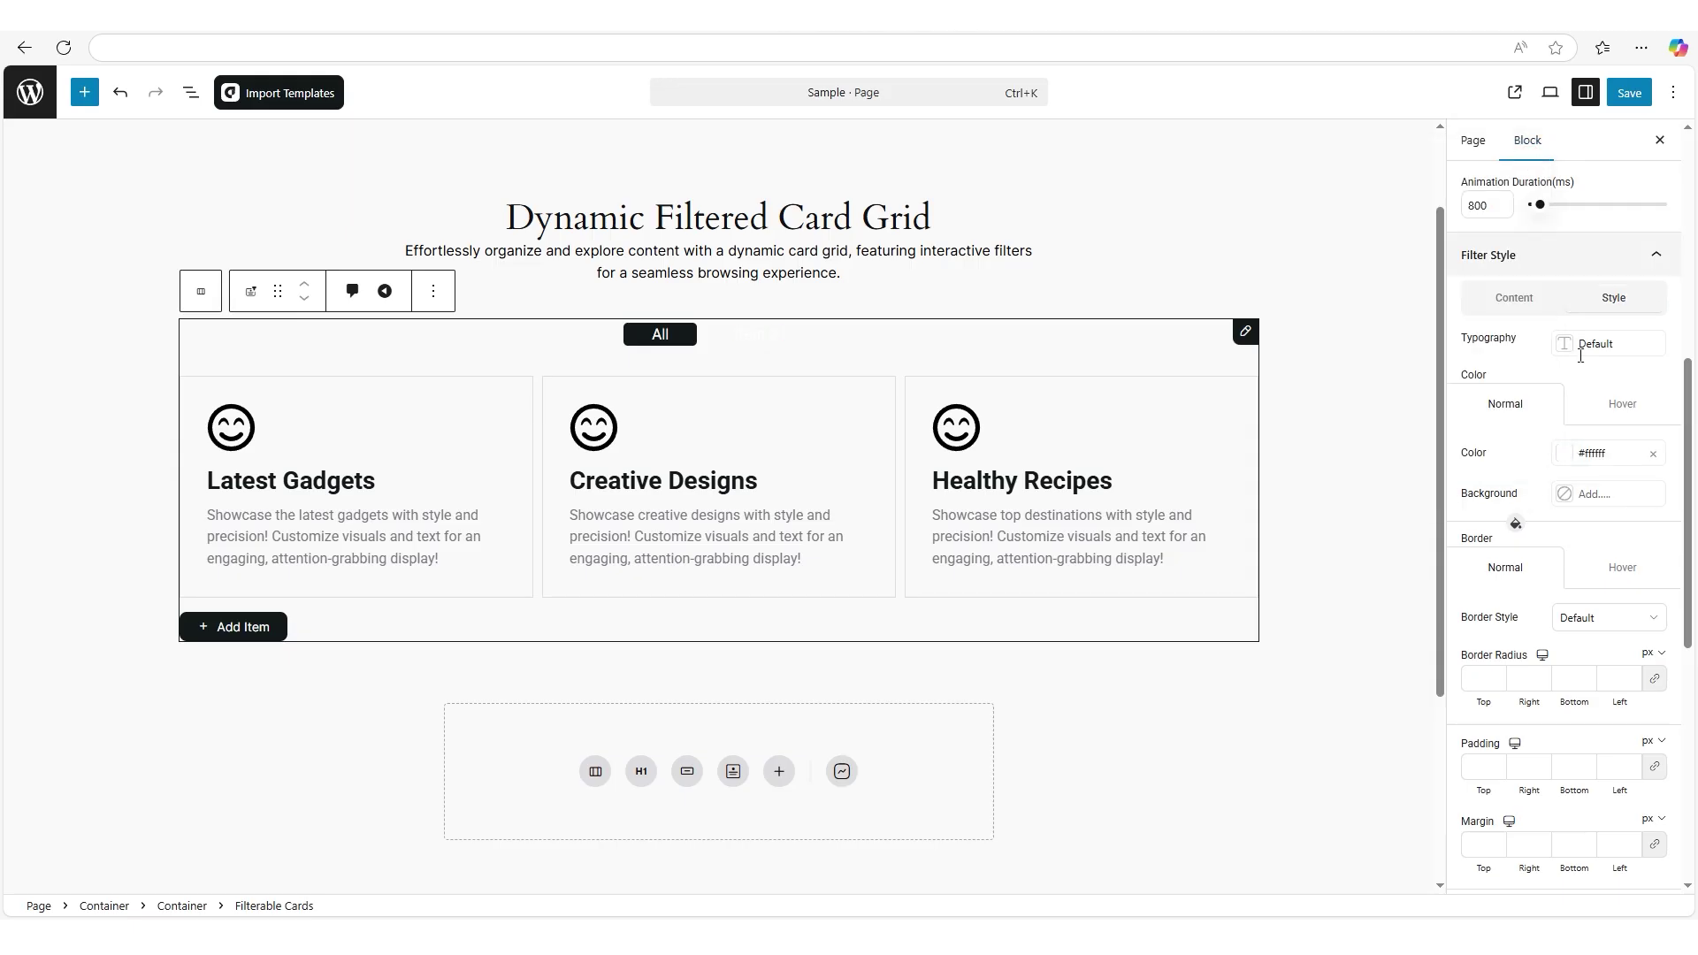
left_click(1563, 493)
left_click_drag(1511, 423, 1464, 422)
left_click(1519, 559)
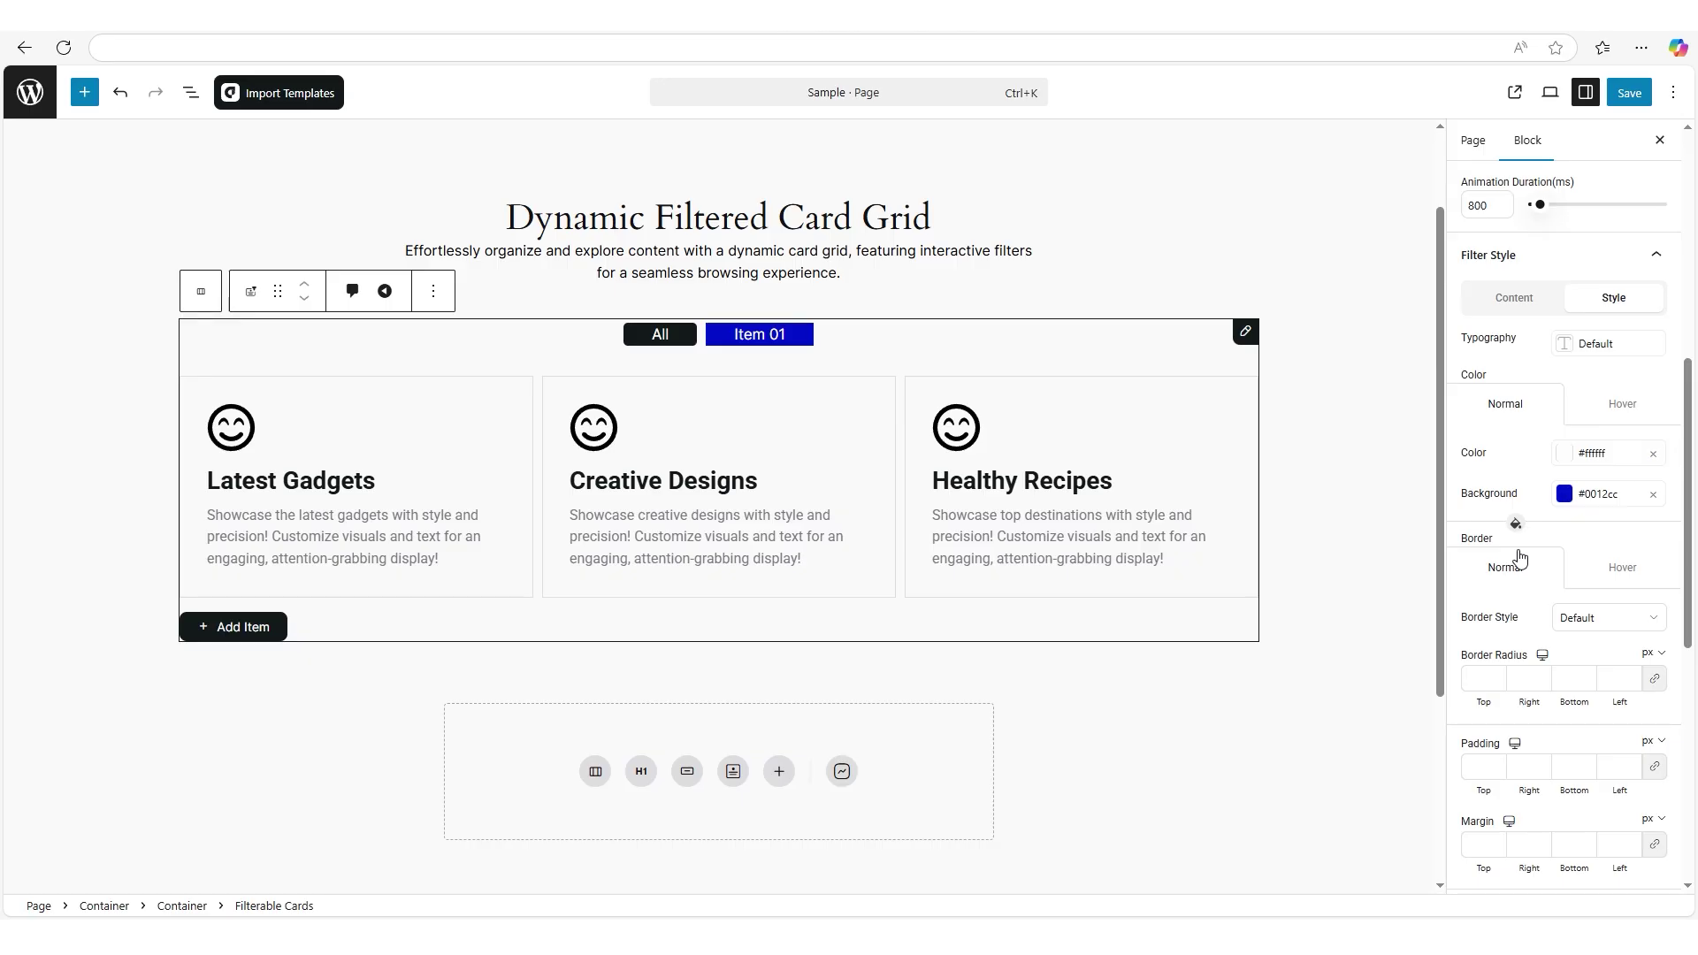
Give the normal filter buttons a Solid border with a 15 px radius on all corners.
left_click(1563, 619)
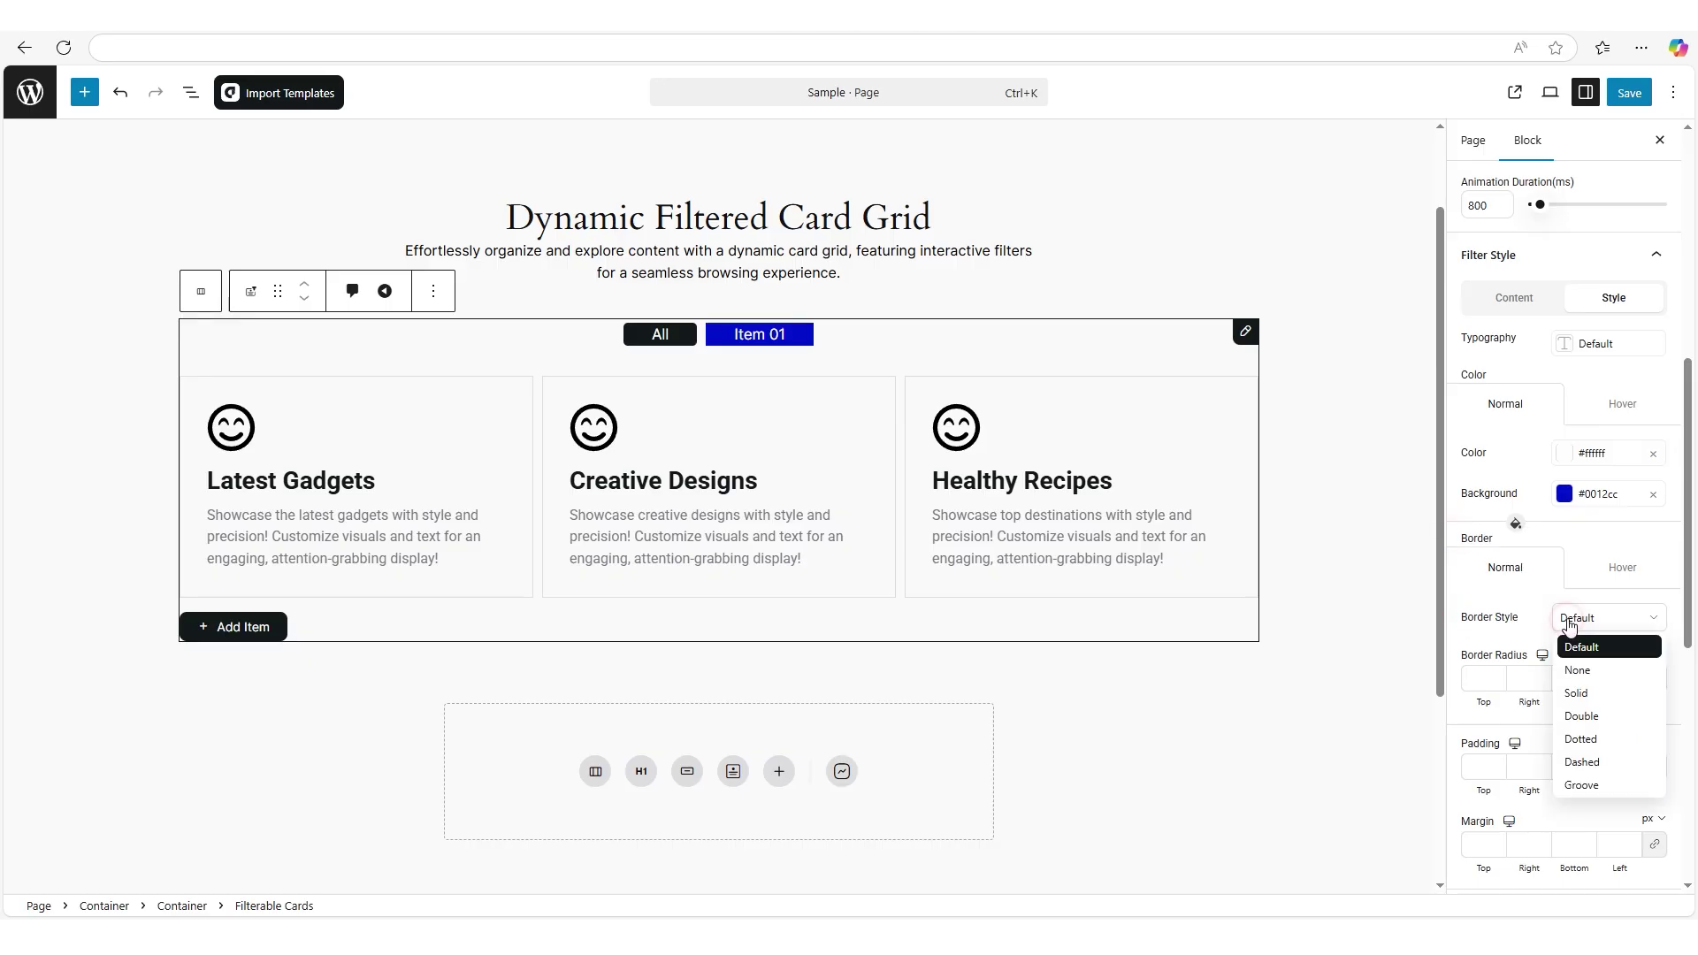
left_click(1571, 693)
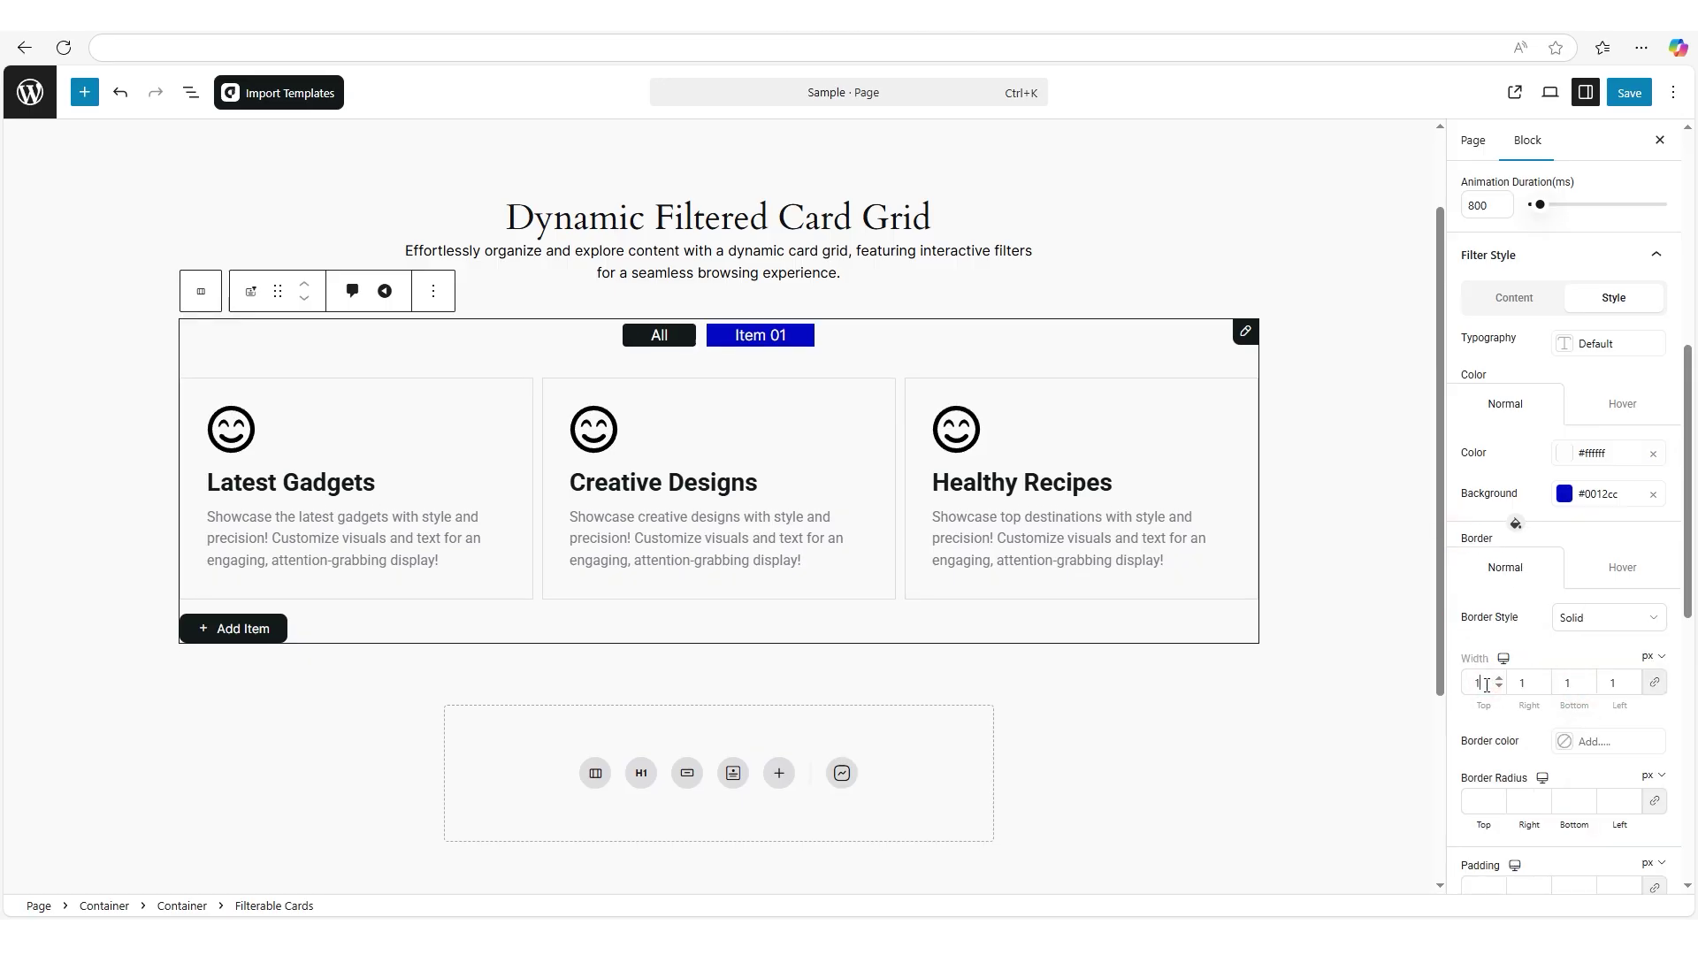
left_click(1473, 801)
type("15")
Change the active filter button's background color to #467585, keeping its text color white.
left_click(1517, 303)
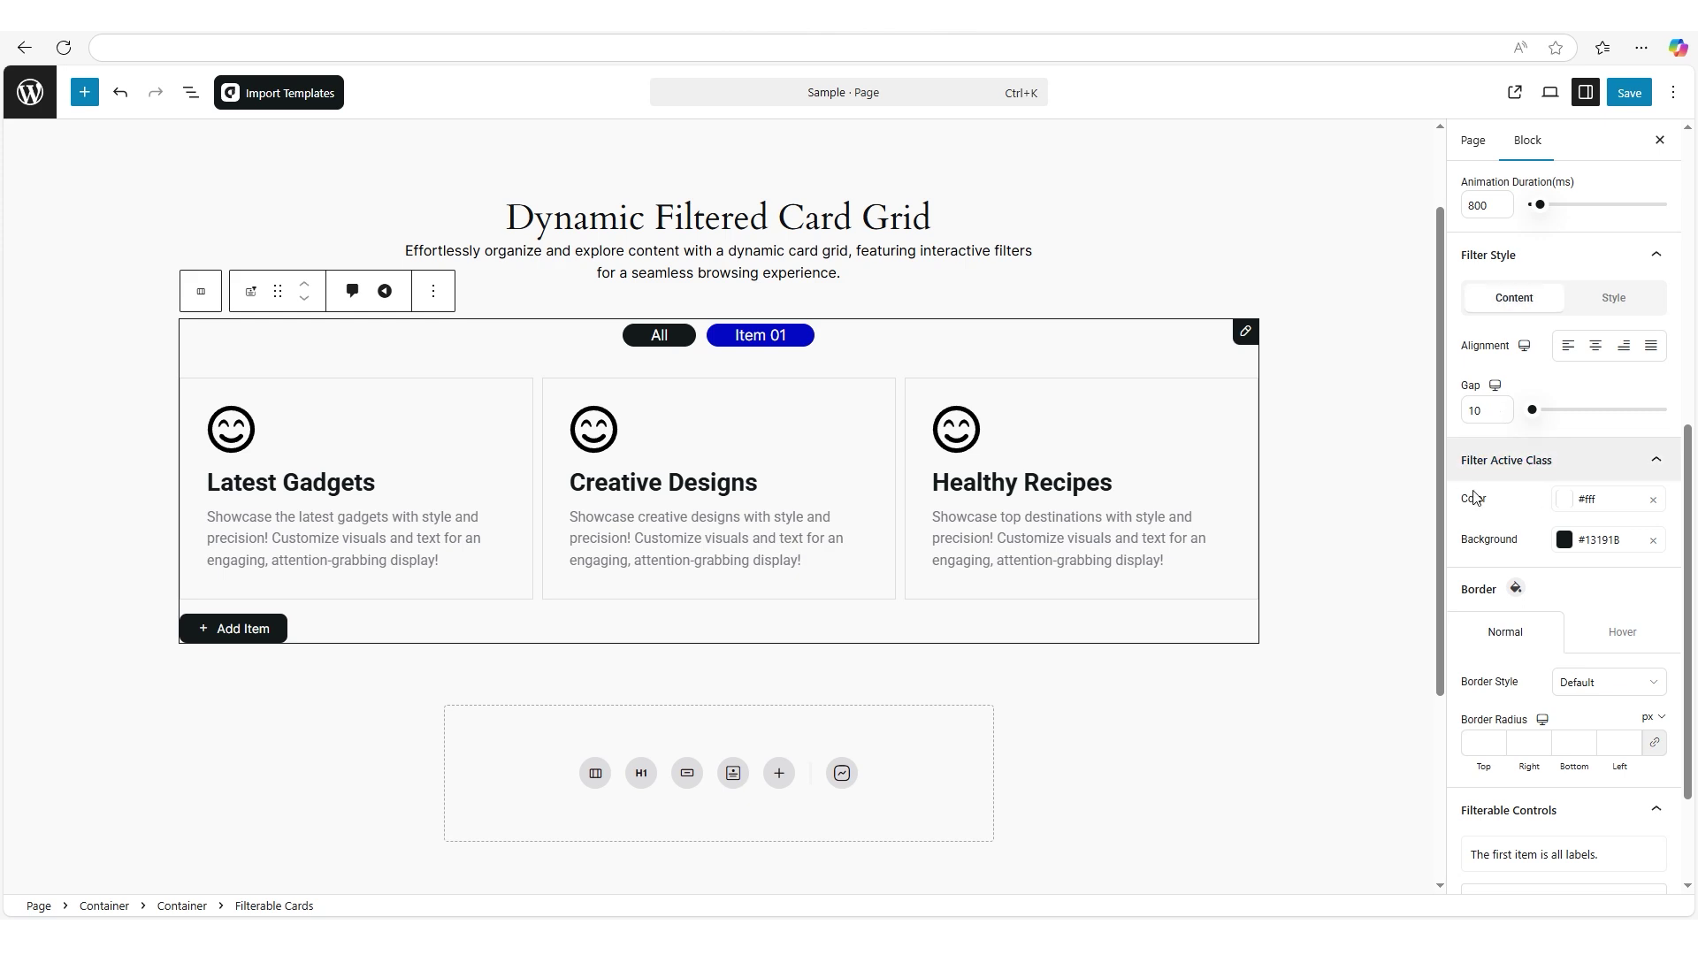
double_click(1468, 499)
left_click(1558, 500)
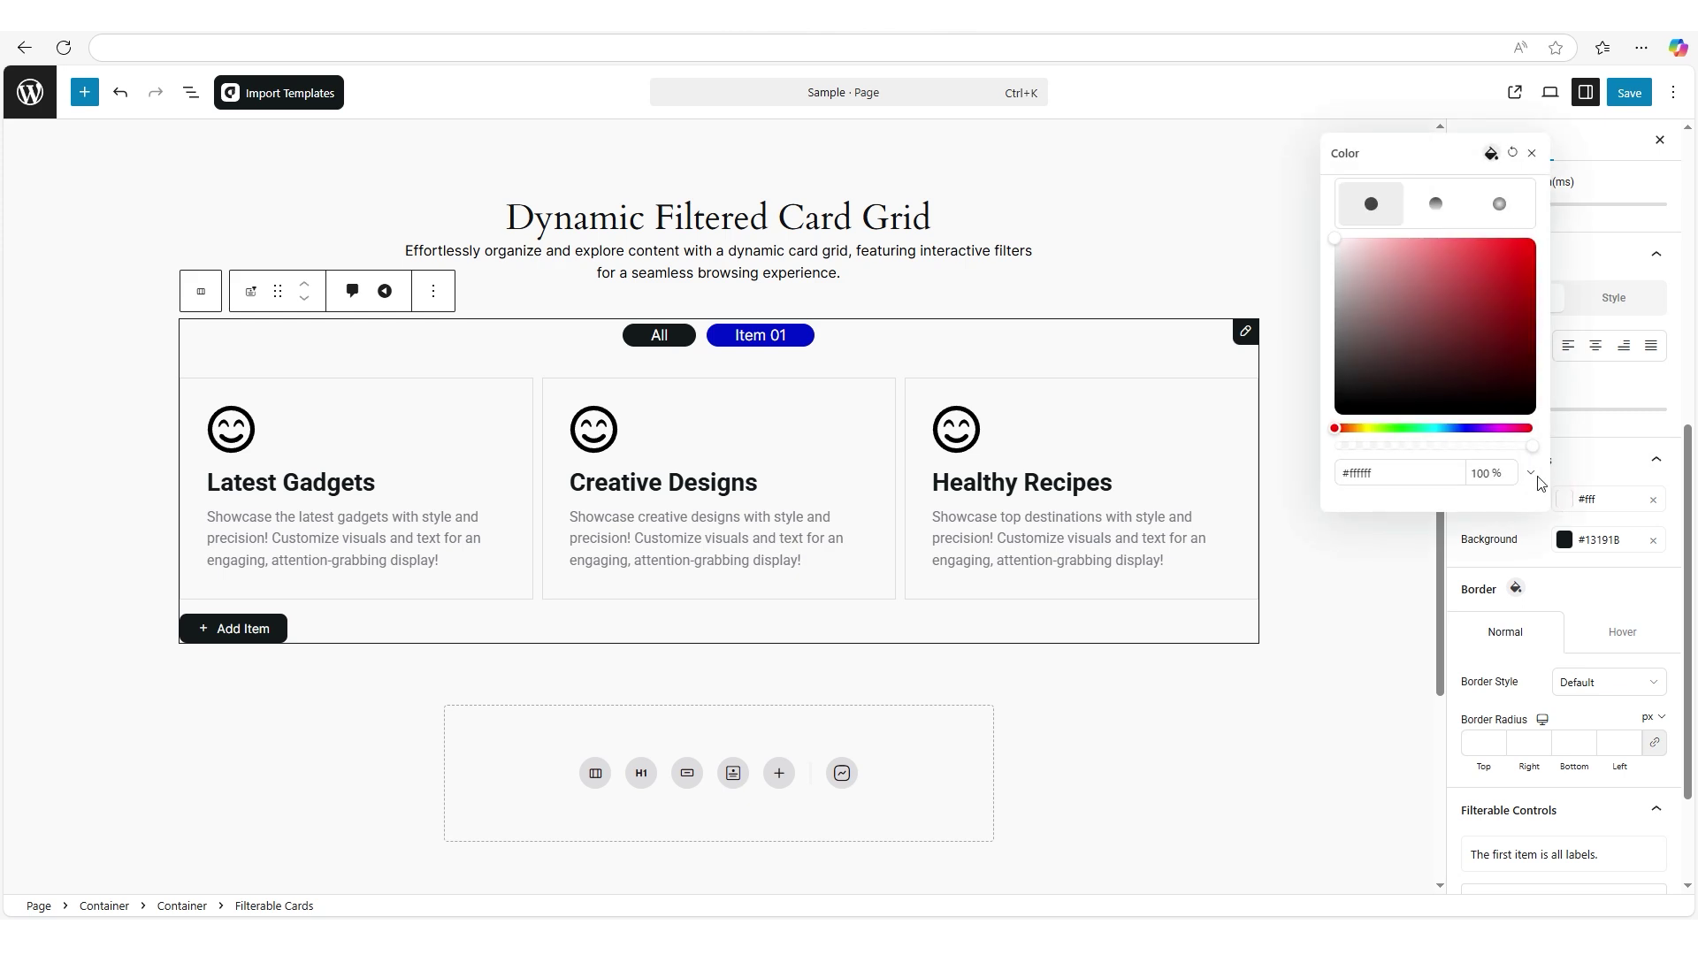
left_click(1526, 168)
left_click(1460, 540)
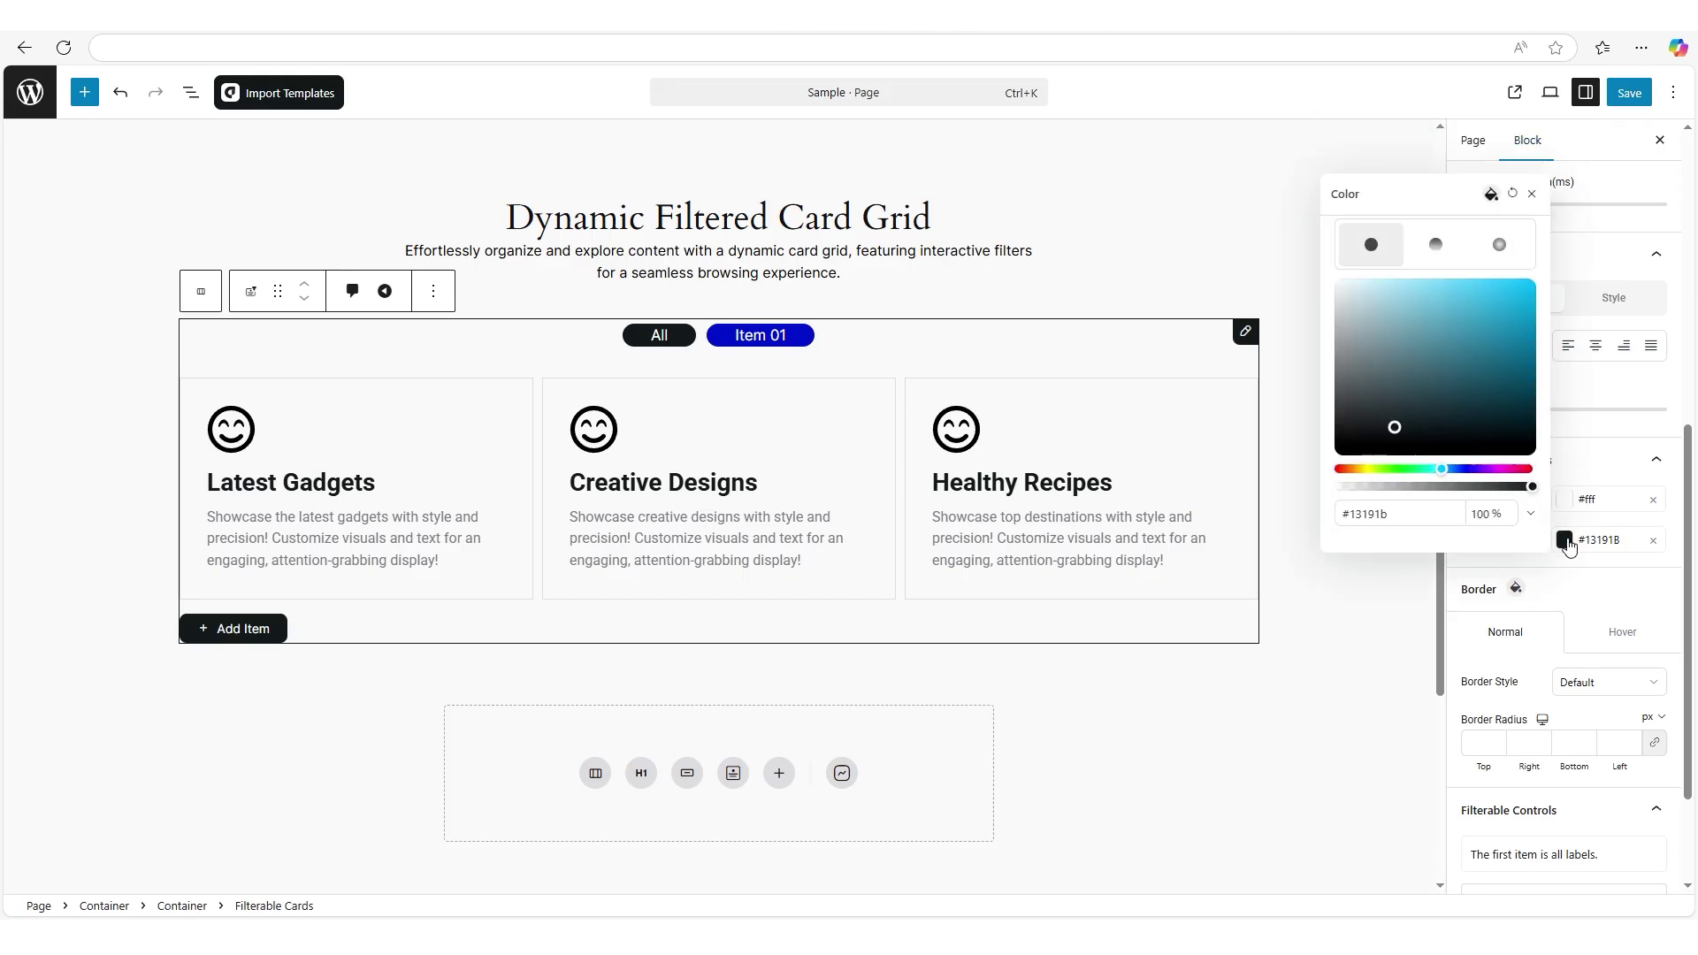
mouse_move(1407, 402)
left_mouse_down()
mouse_move(1431, 268)
mouse_move(1433, 364)
left_mouse_up()
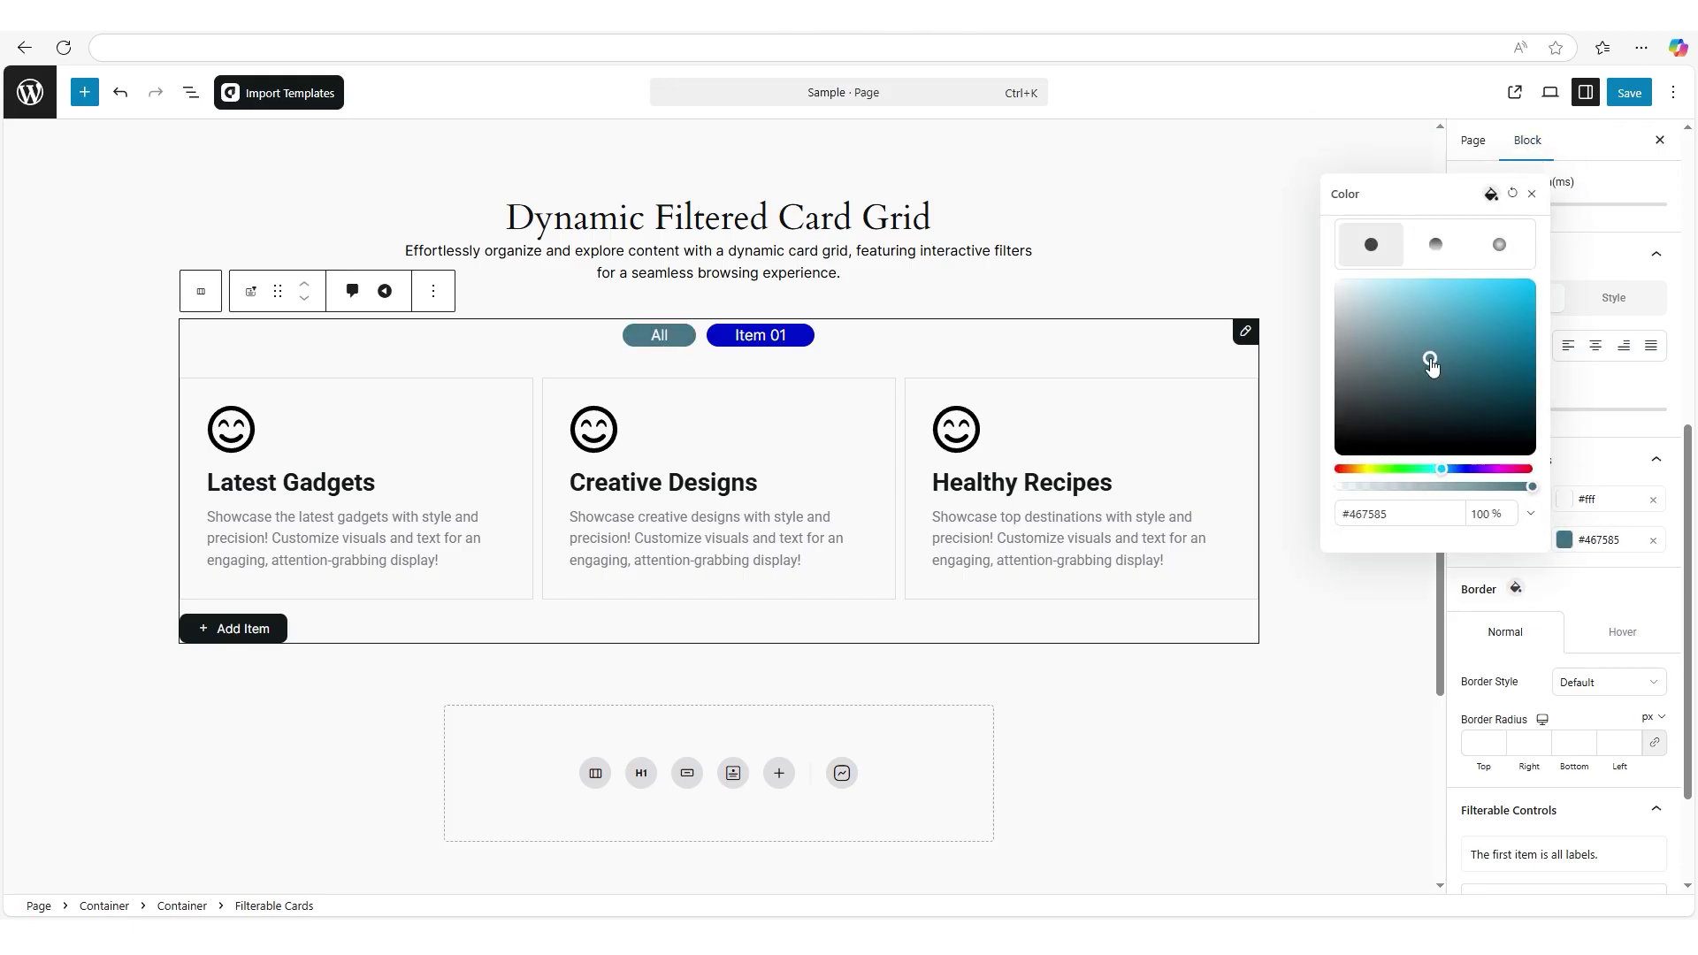
key("Escape")
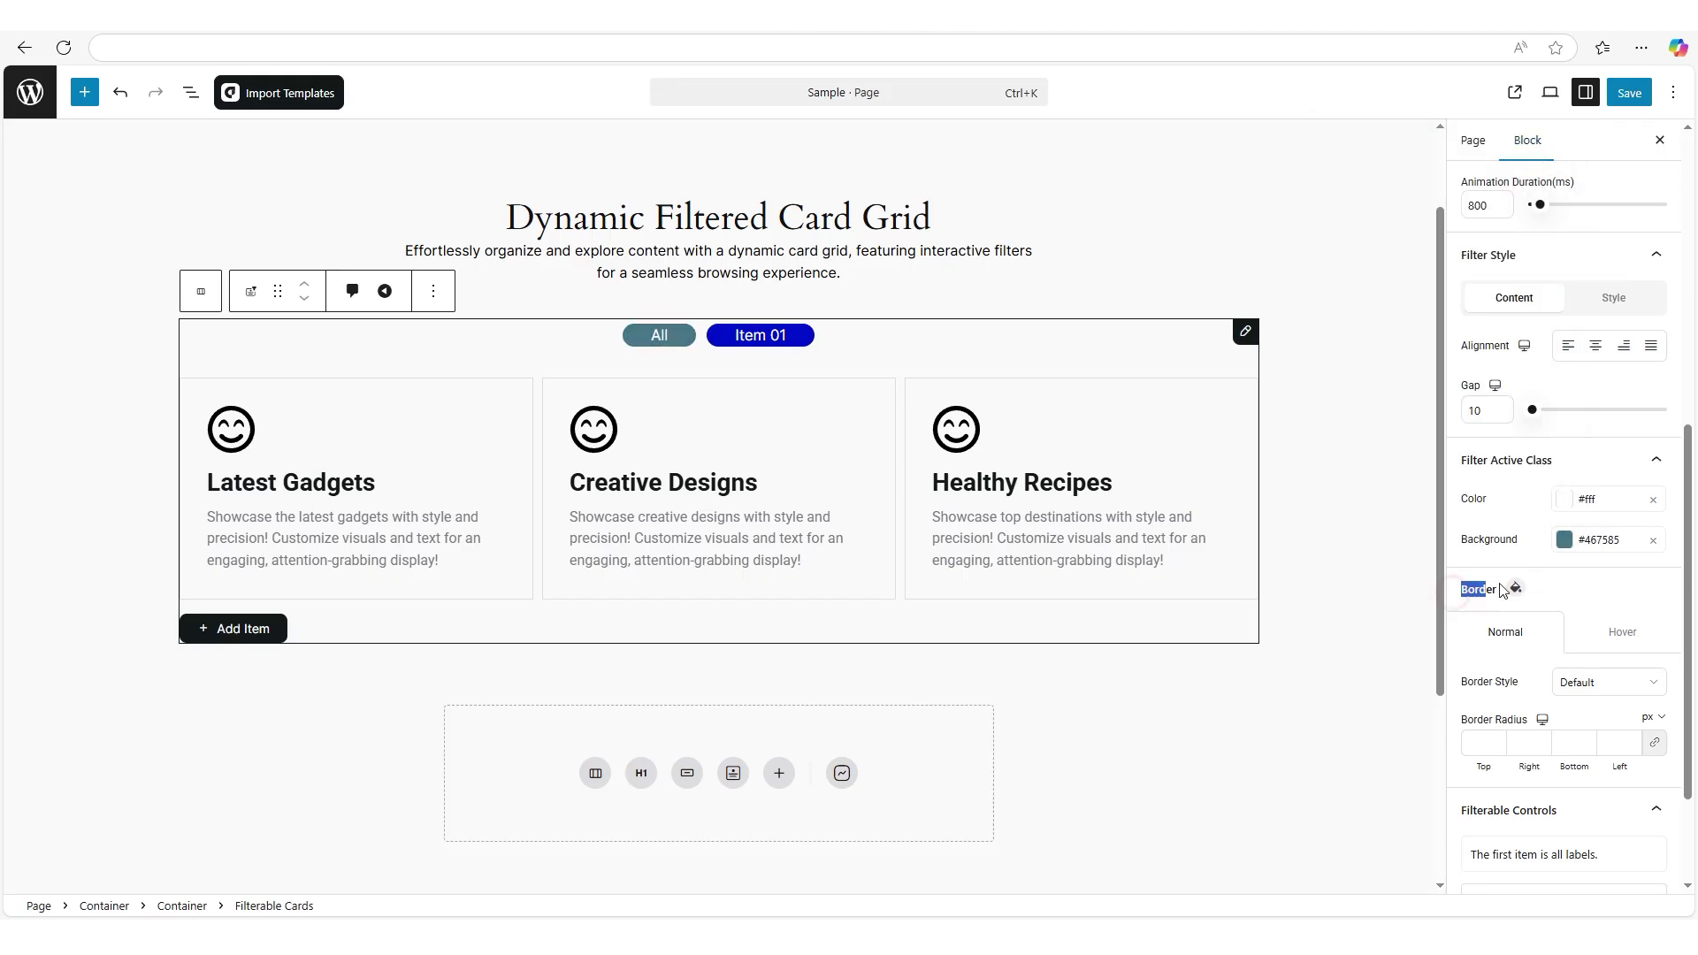
Give the active filter button a Solid border with a 15 px radius on all corners.
left_click(1581, 684)
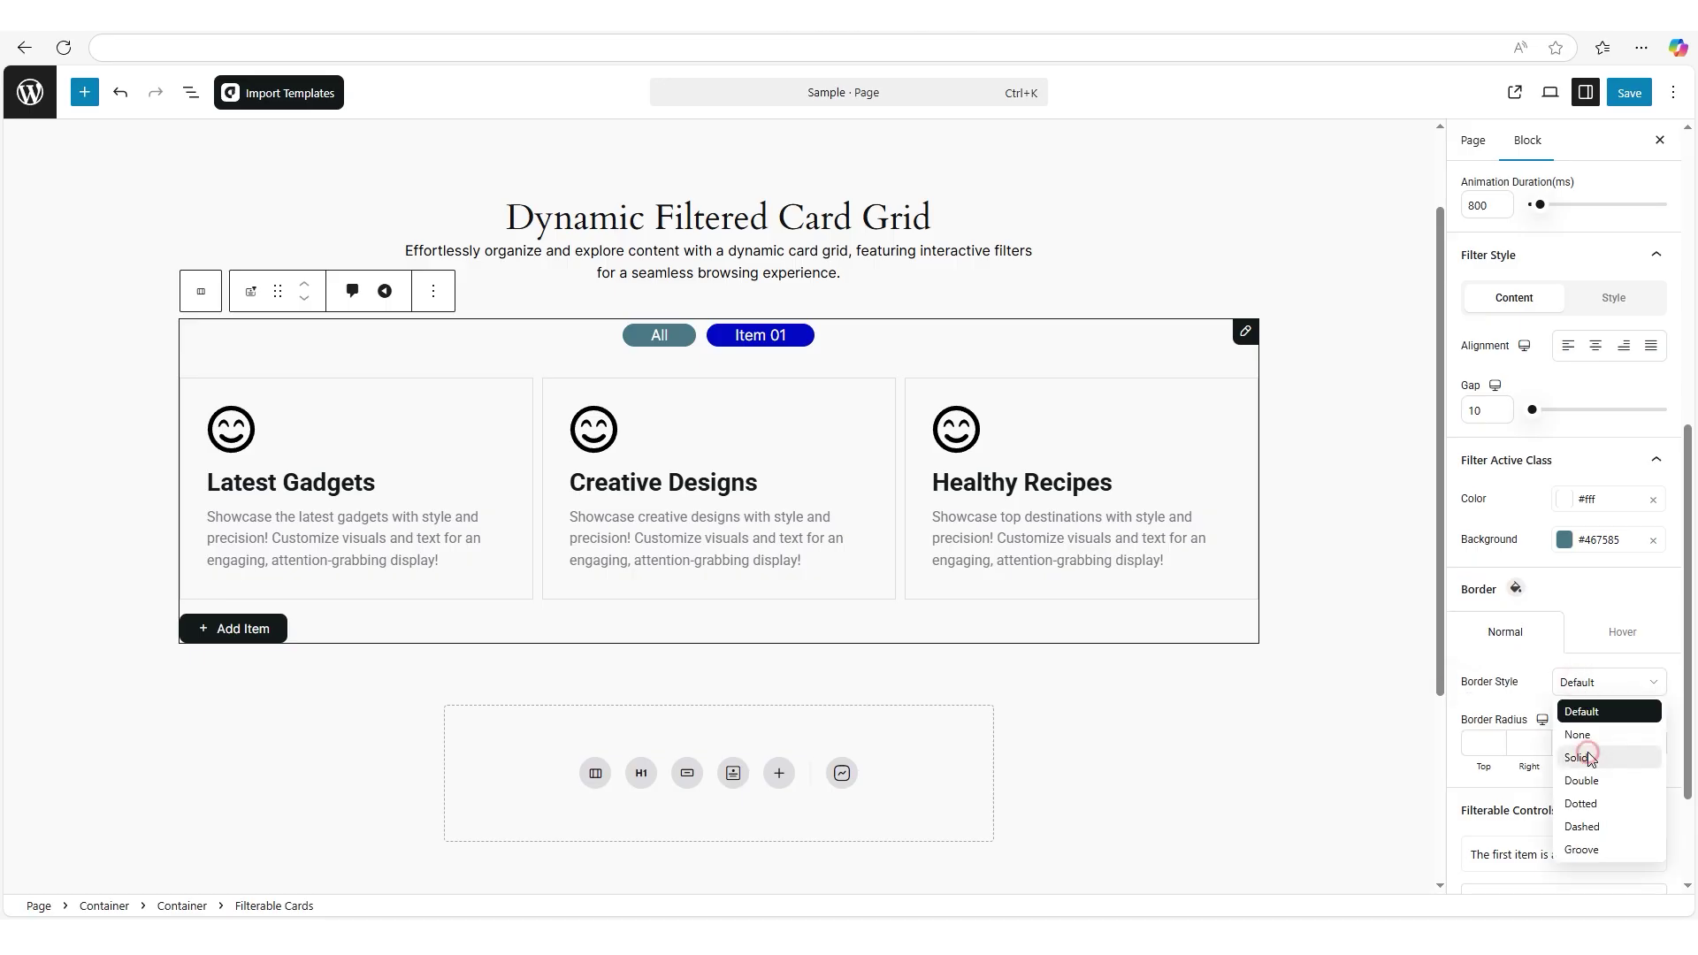
left_click(1585, 731)
left_click_drag(1465, 840, 1532, 848)
left_click(1490, 871)
type("15")
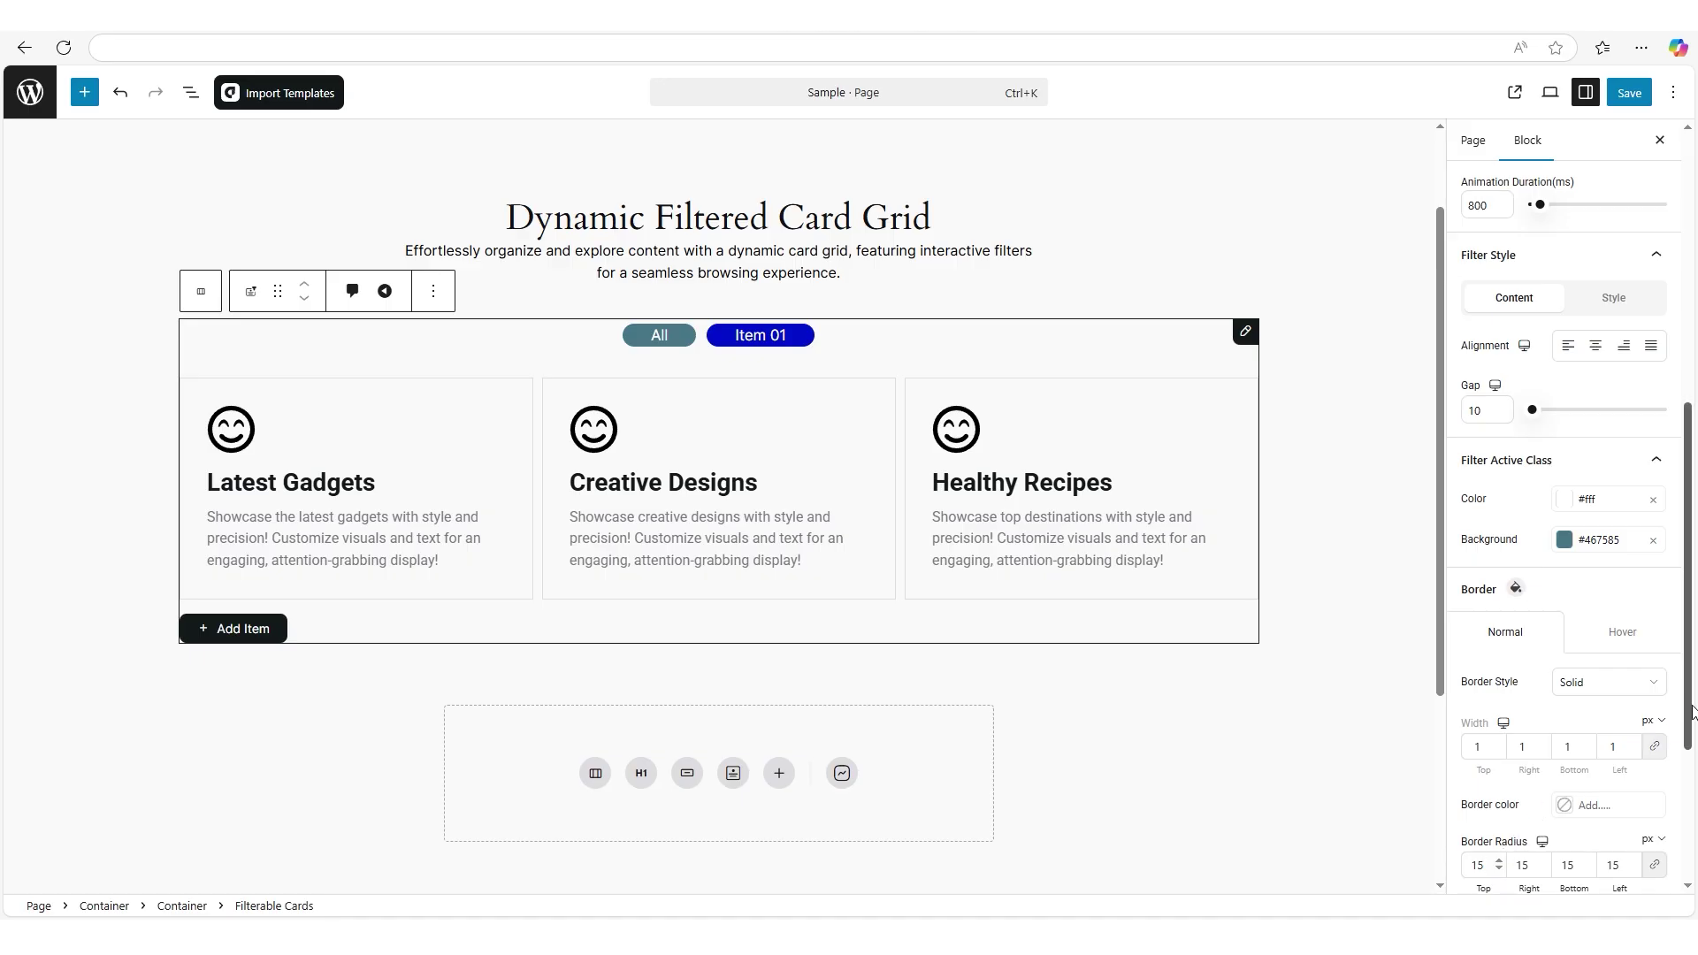
Check the All filter's settings and add two more filter items to the Filterable Controls.
scroll(1557, 707, "down", 4)
left_click(1495, 754)
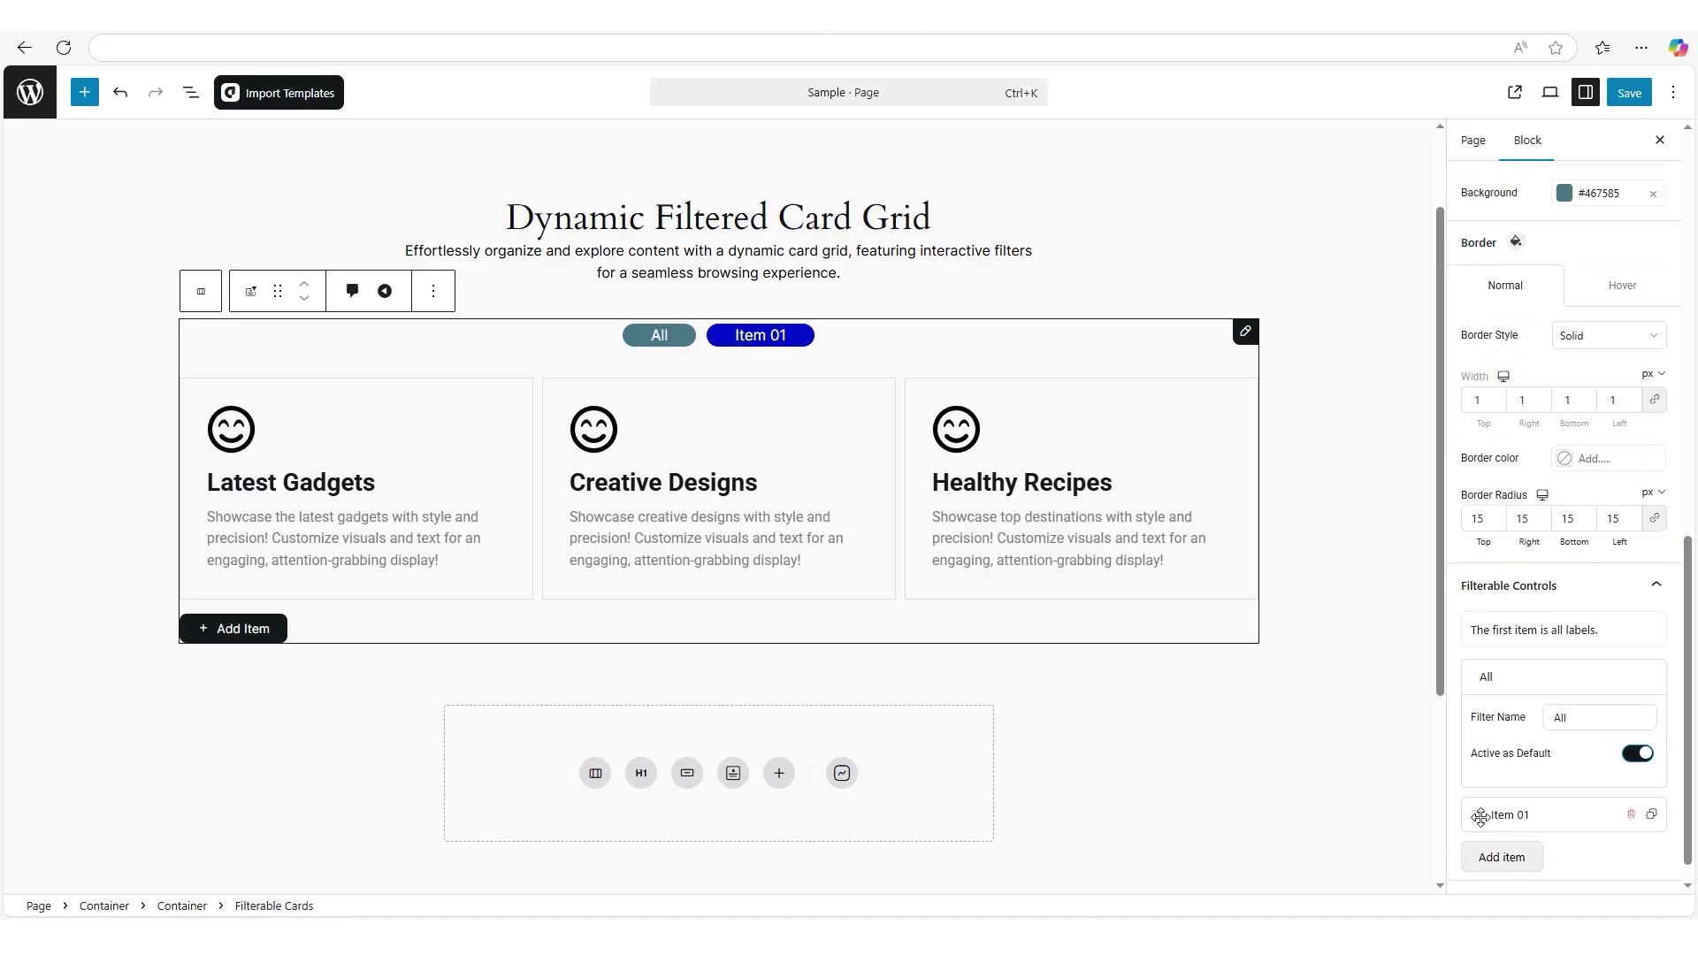
left_click(1503, 858)
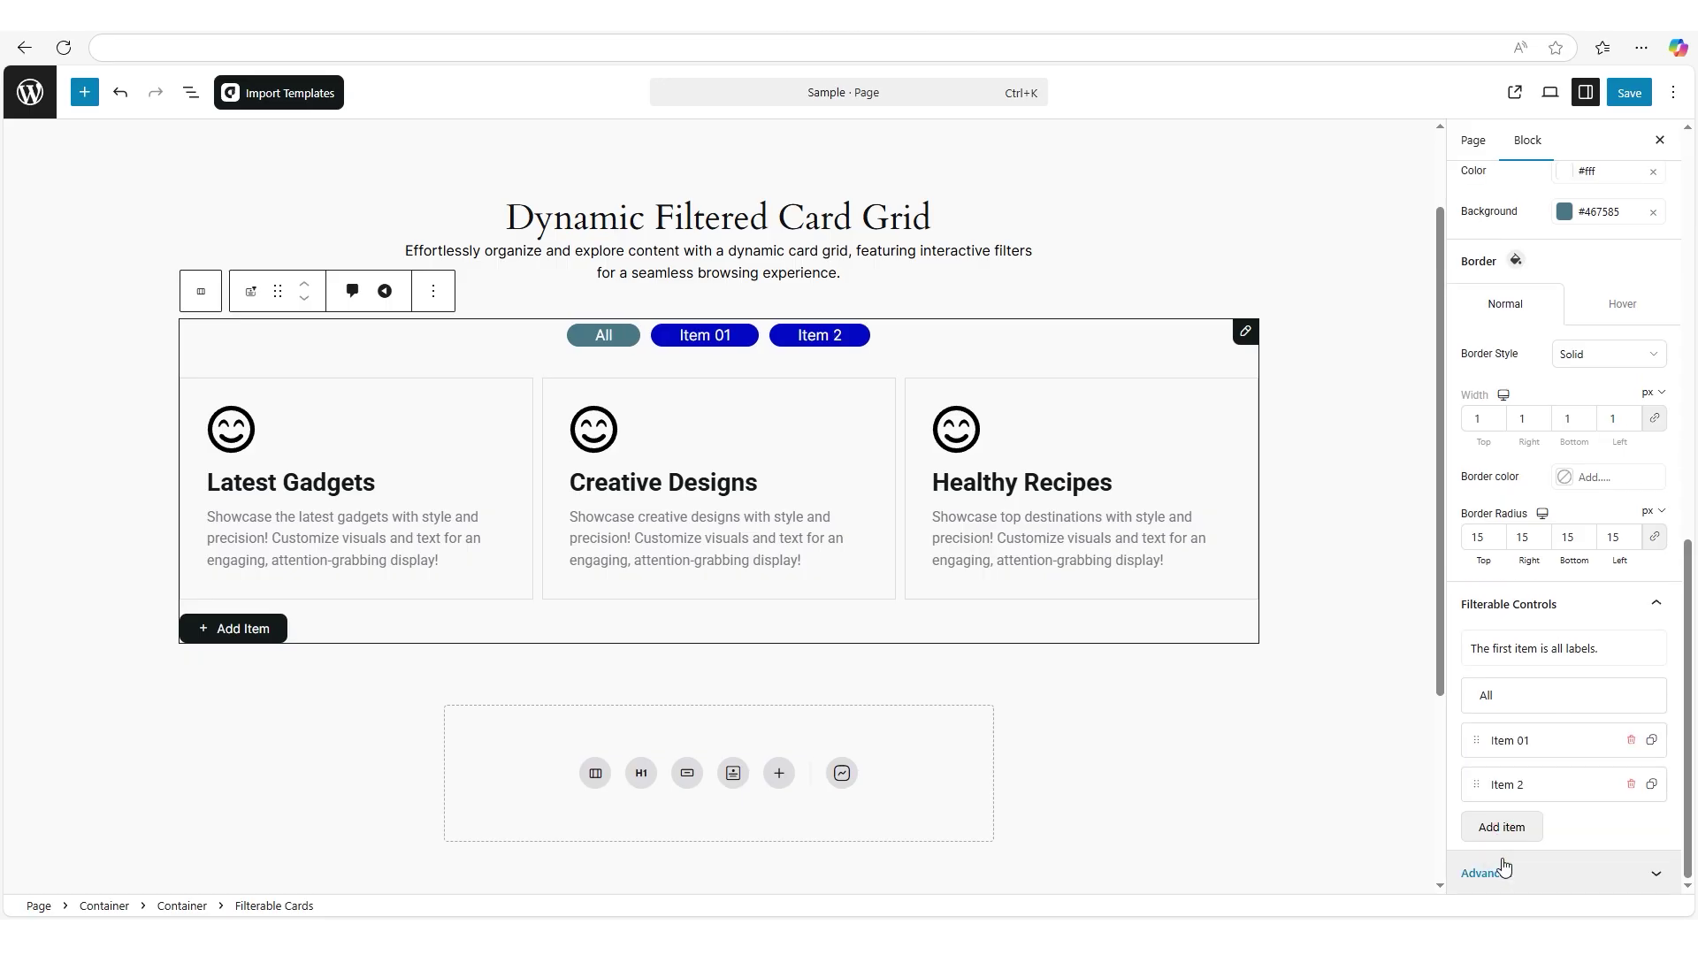
left_click(1504, 827)
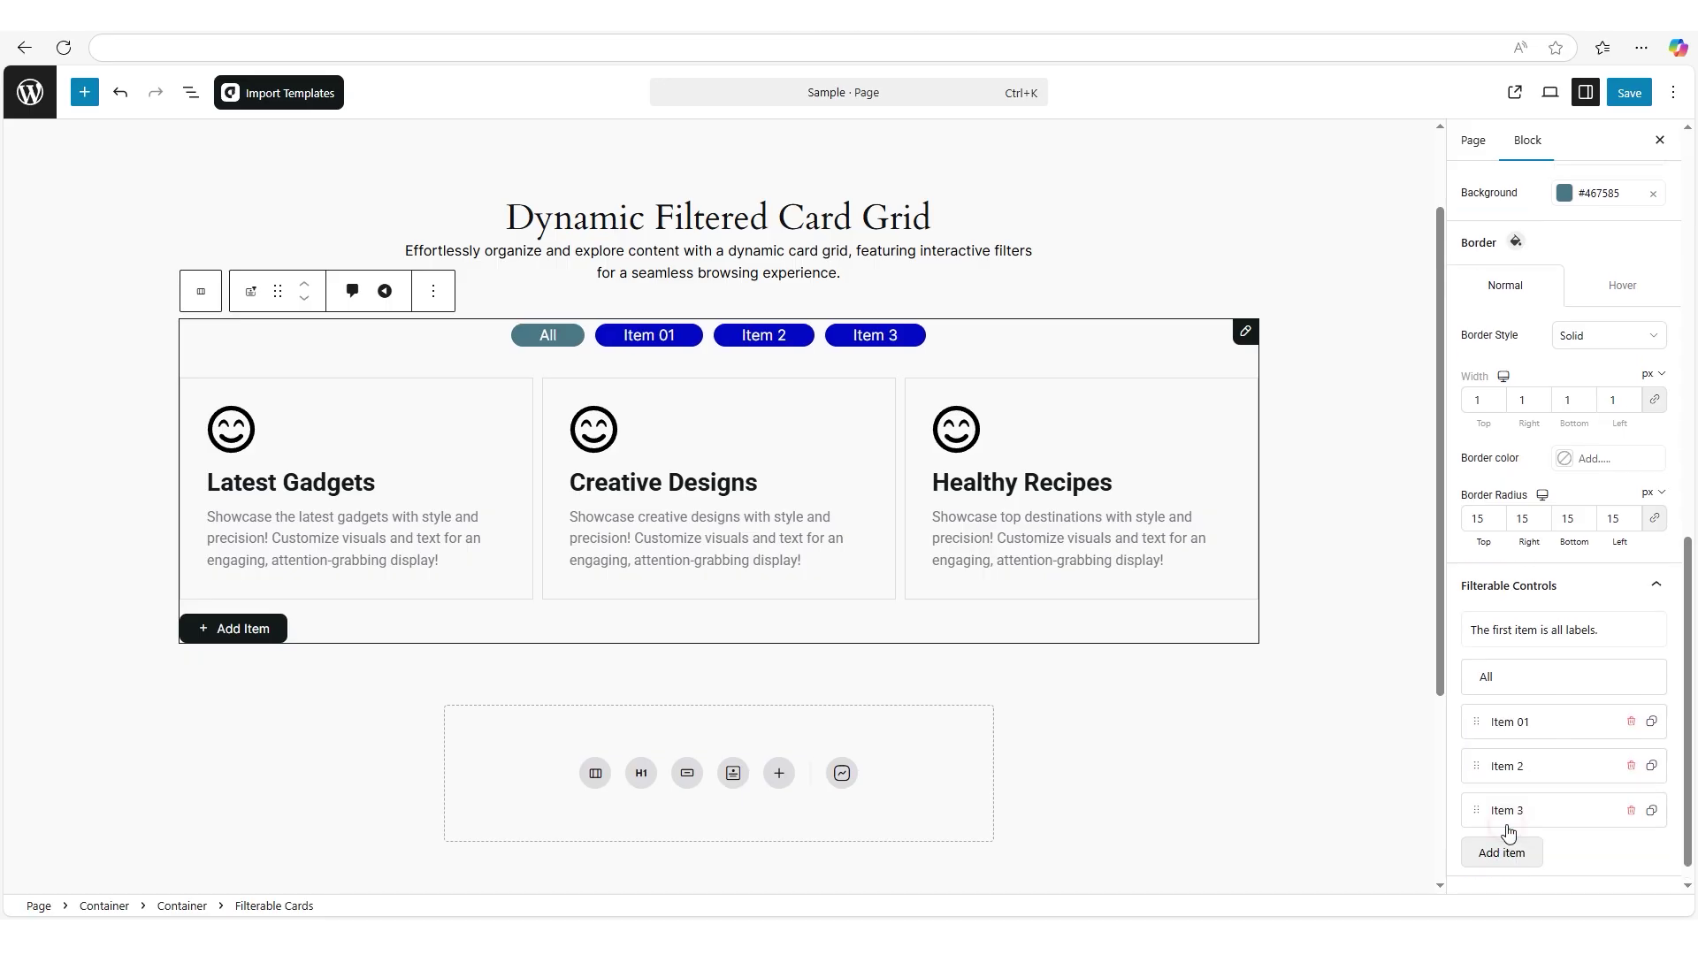
Rename the Item 01 filter to Breakfast.
left_click(1520, 727)
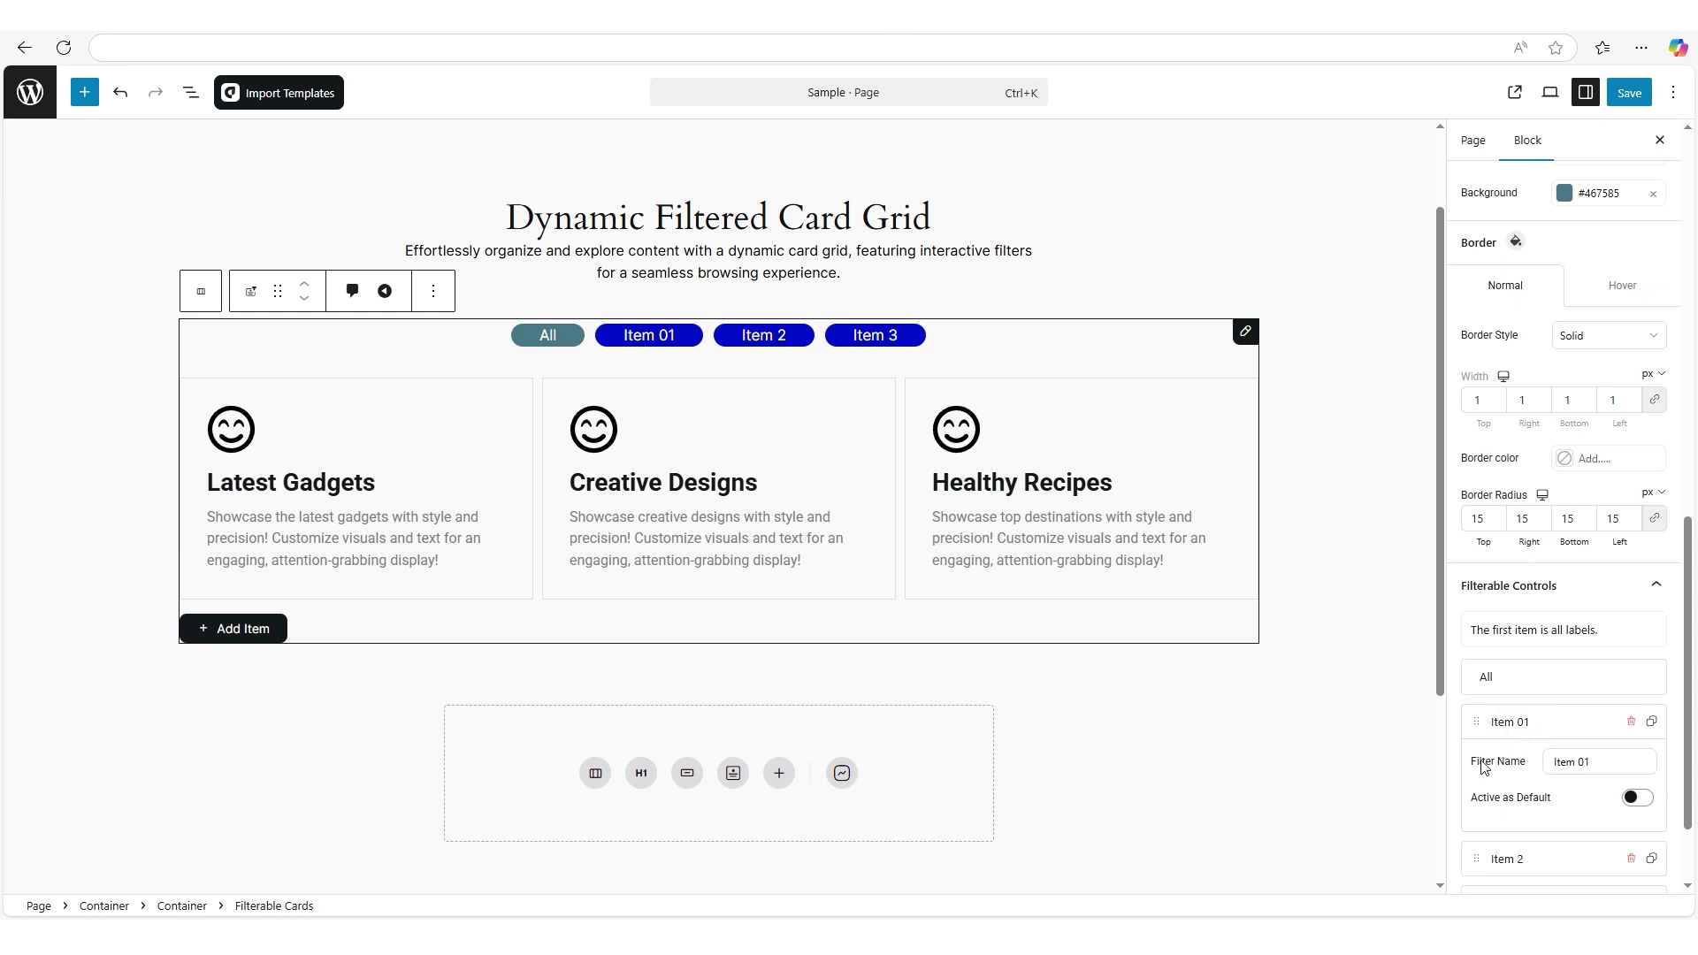
triple_click(1569, 766)
type("Breakfast")
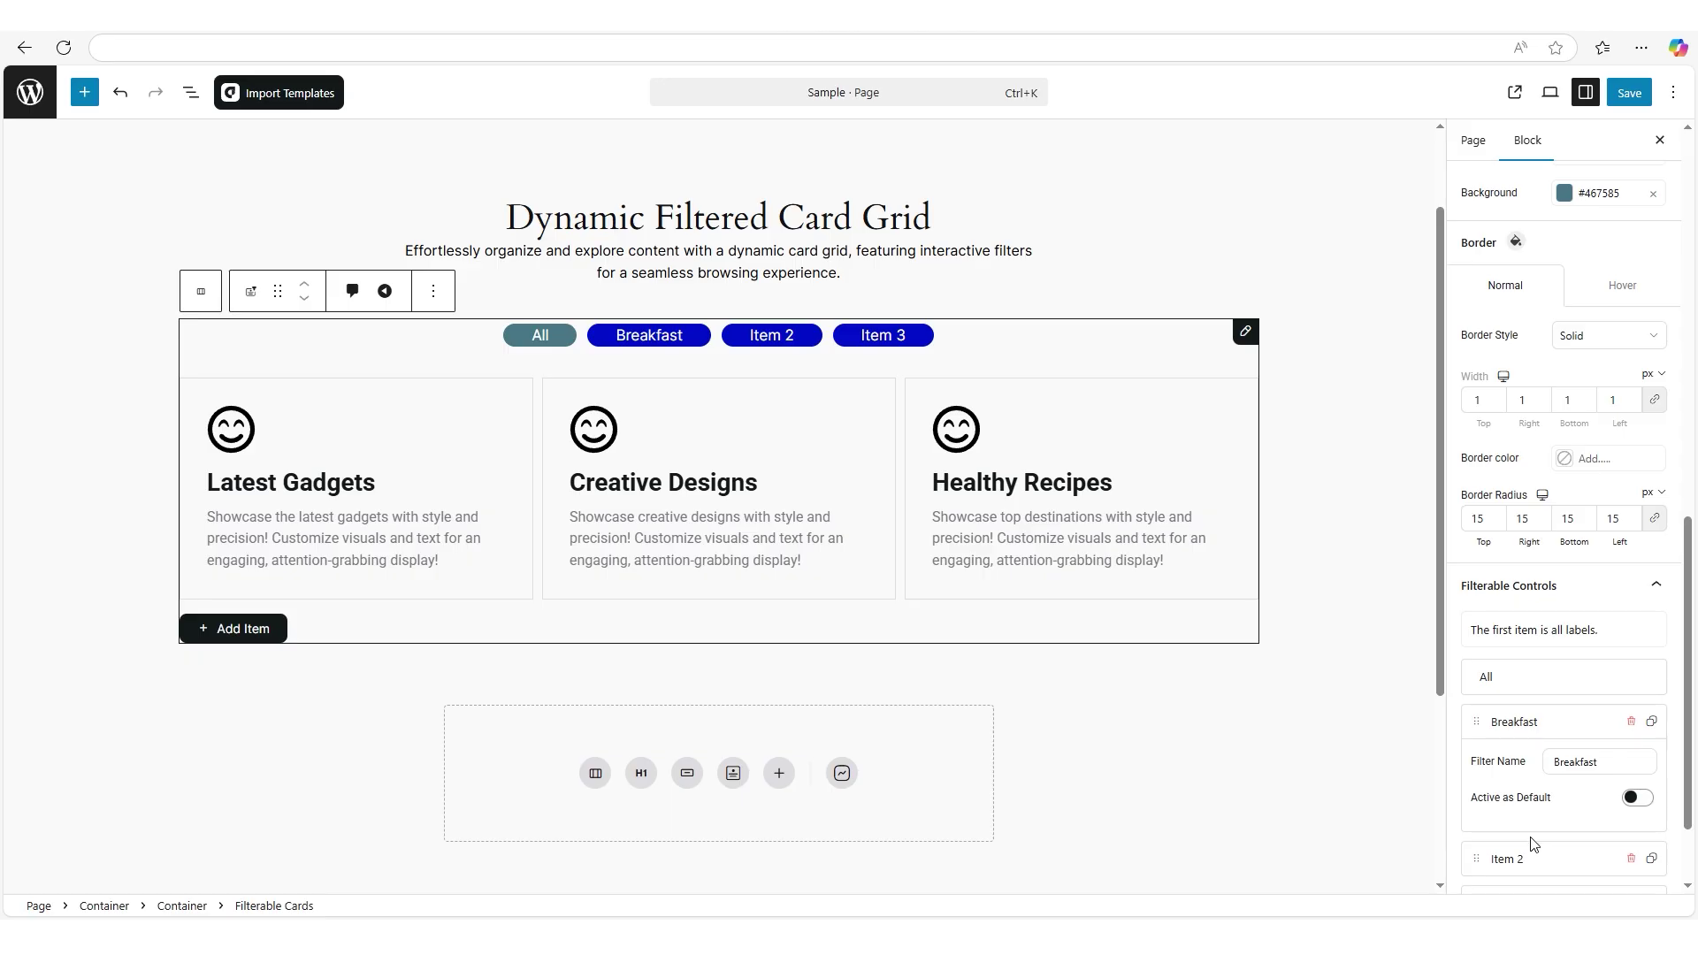
Rename the Item 2 filter to Lunch and the Item 3 filter to Dinner.
left_click(1508, 860)
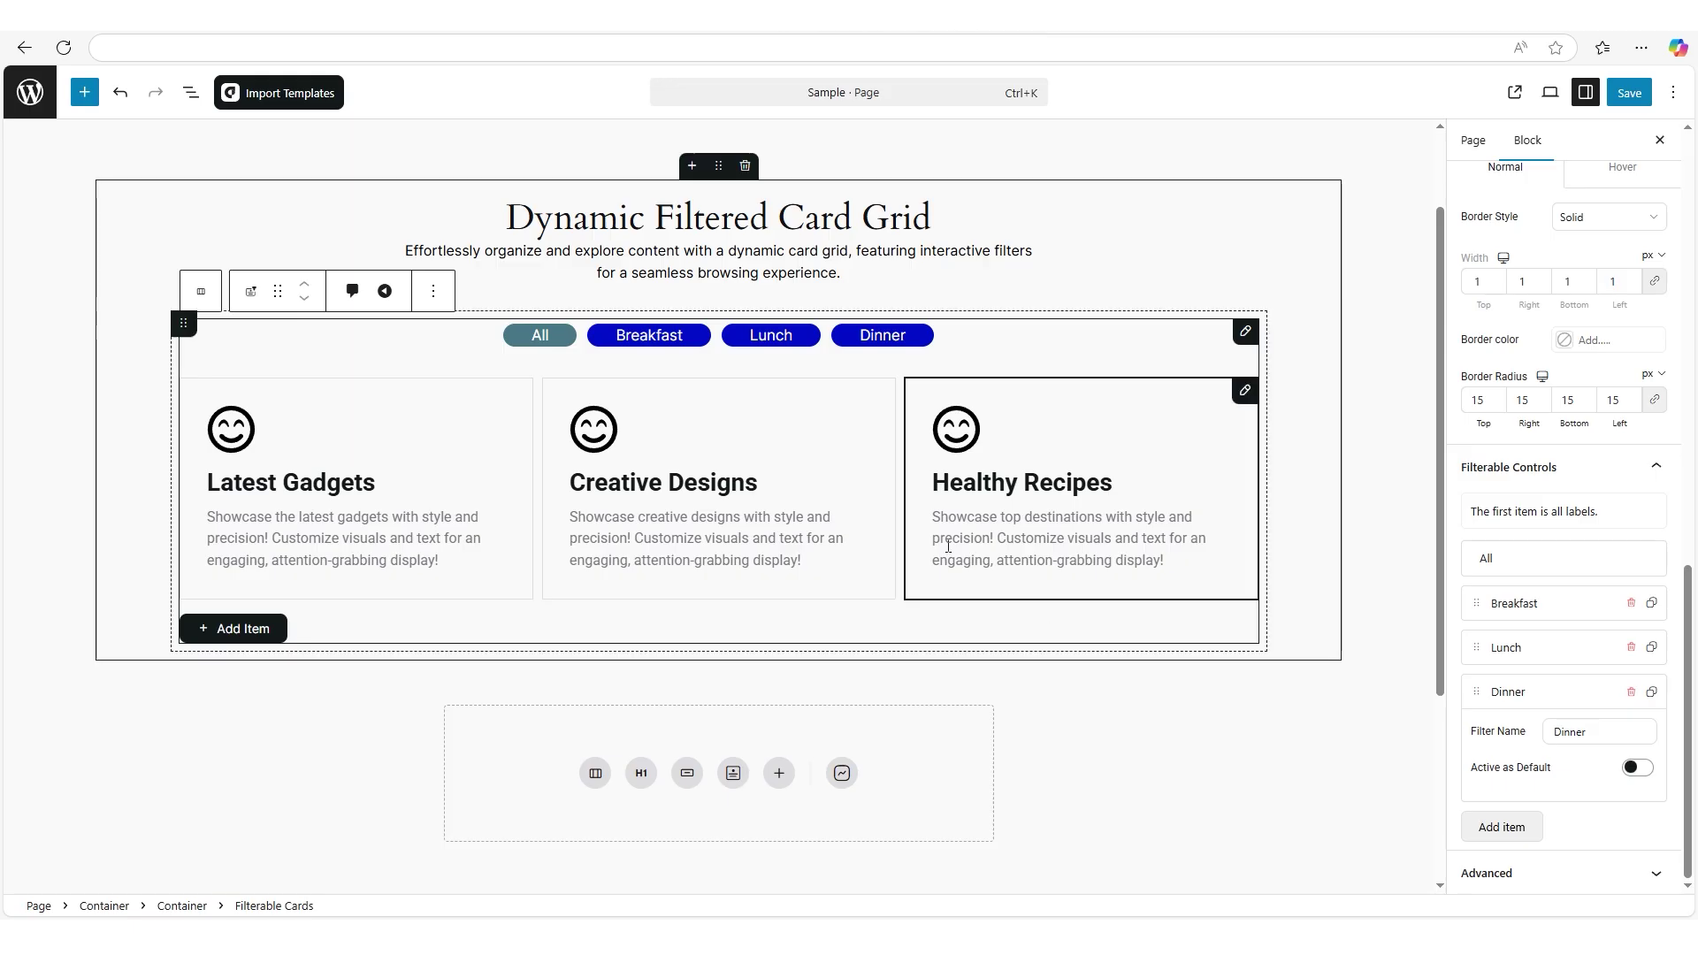
Add three cards under the Breakfast filter with Breakfast as their control name, and add further cards under Lunch.
left_click(674, 344)
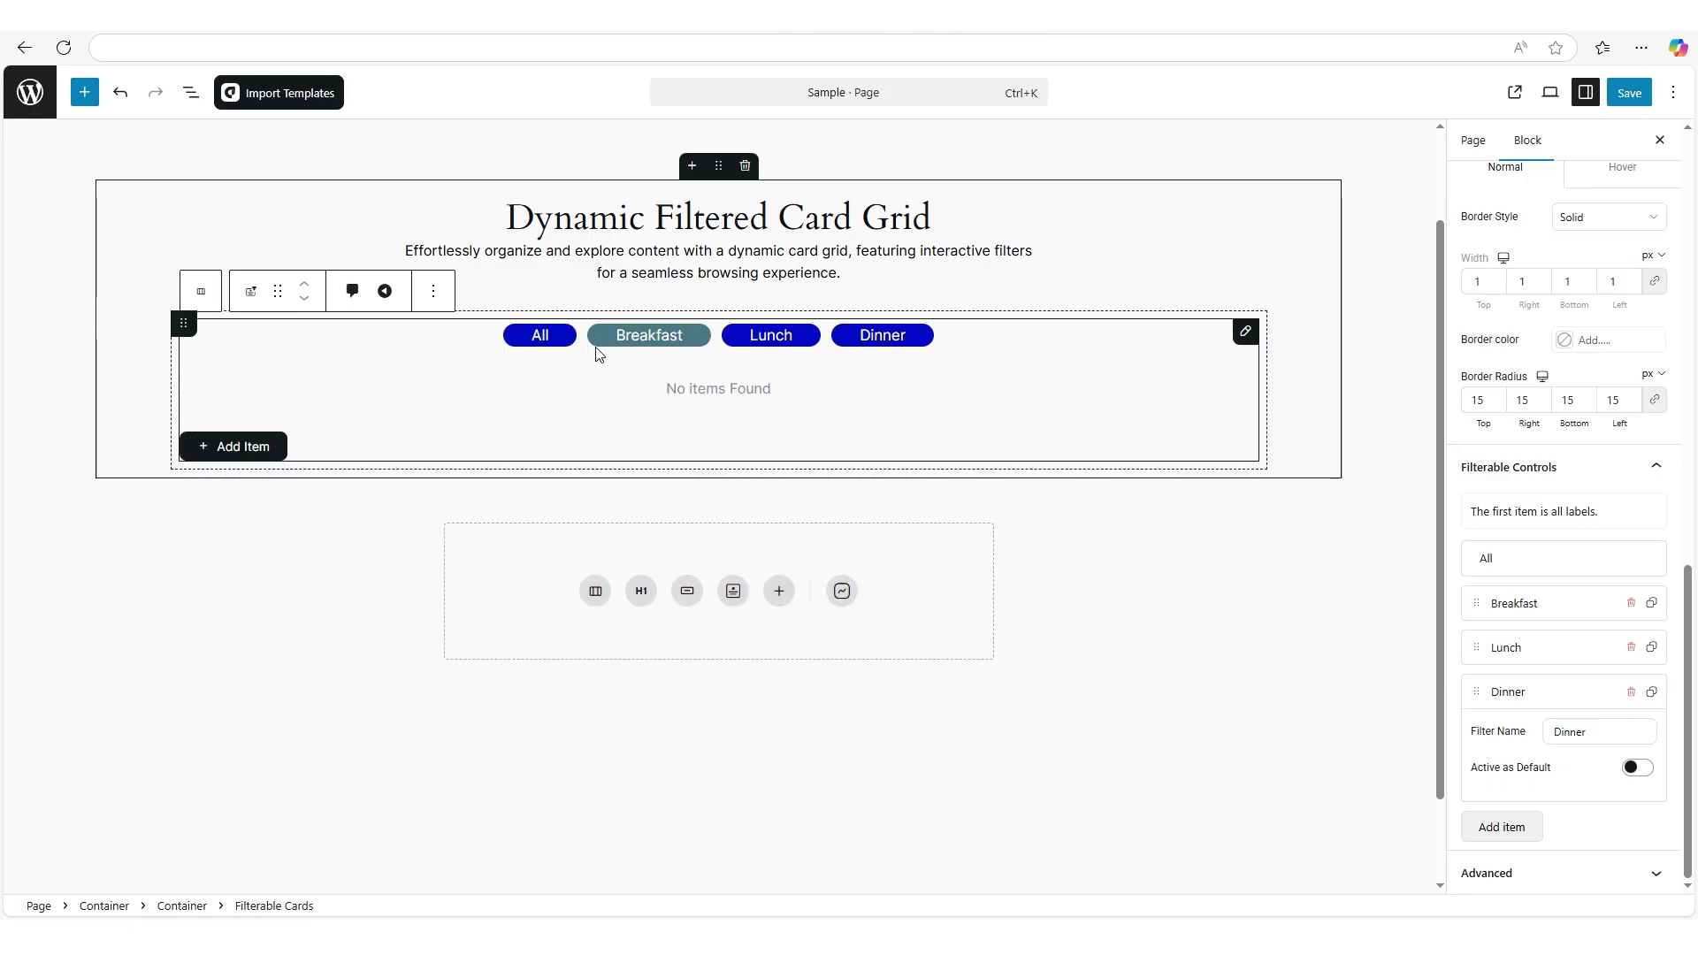
left_click(250, 447)
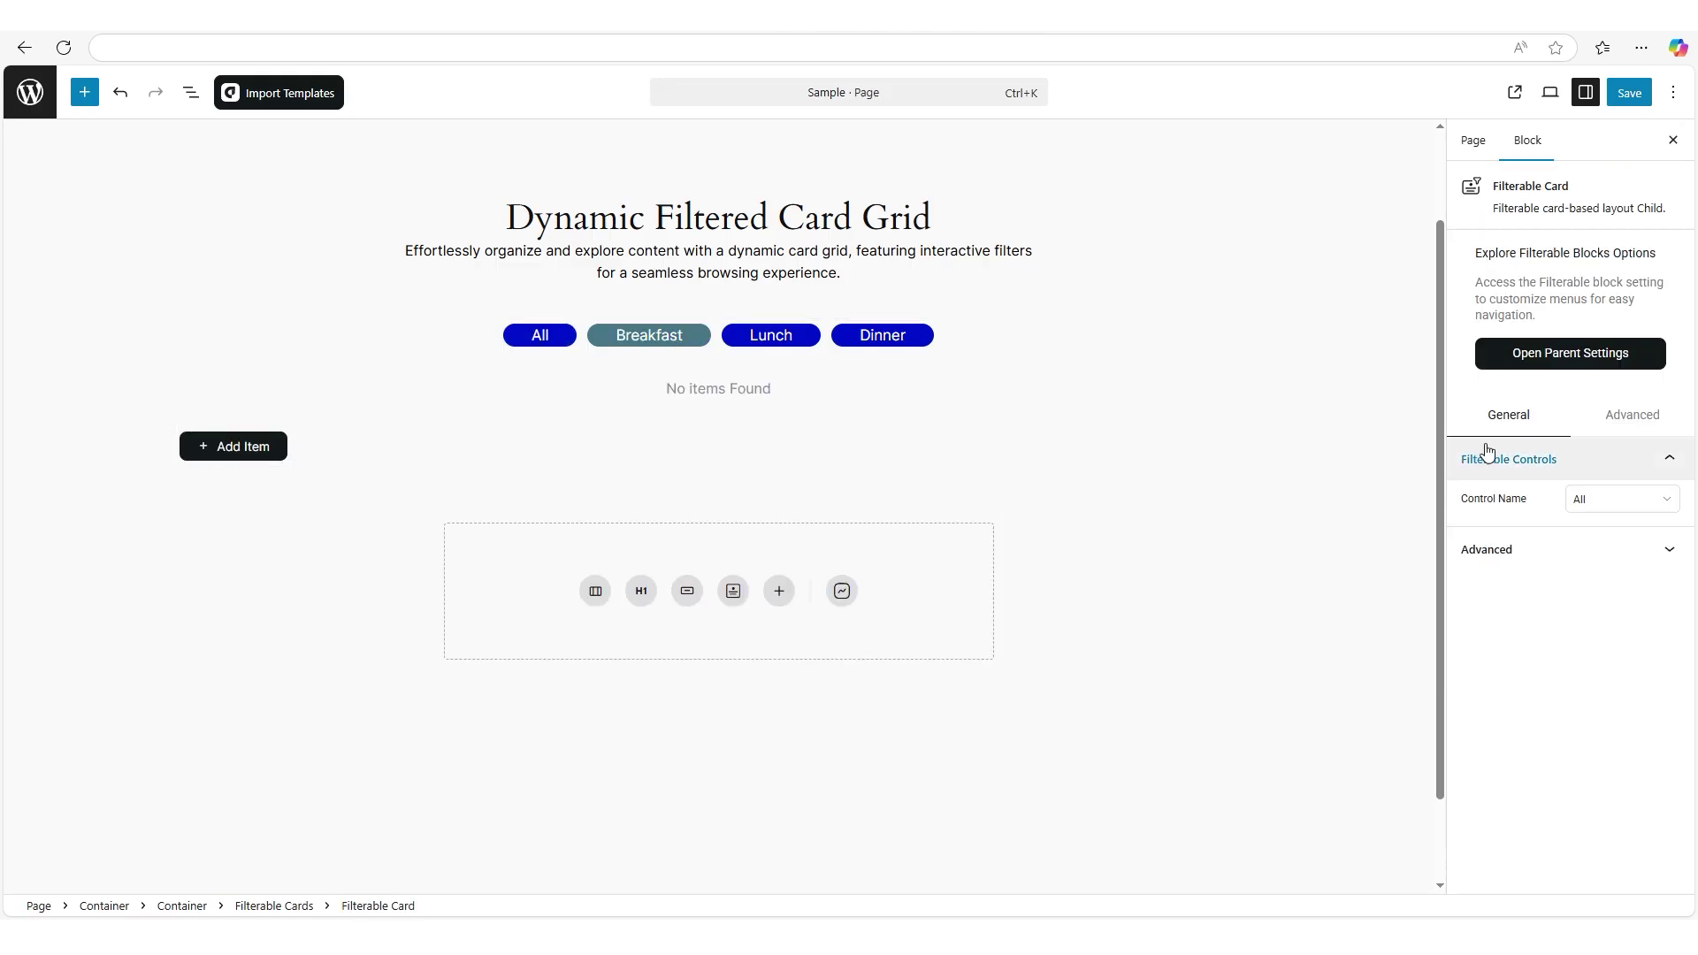
left_click(1615, 498)
left_click(1617, 552)
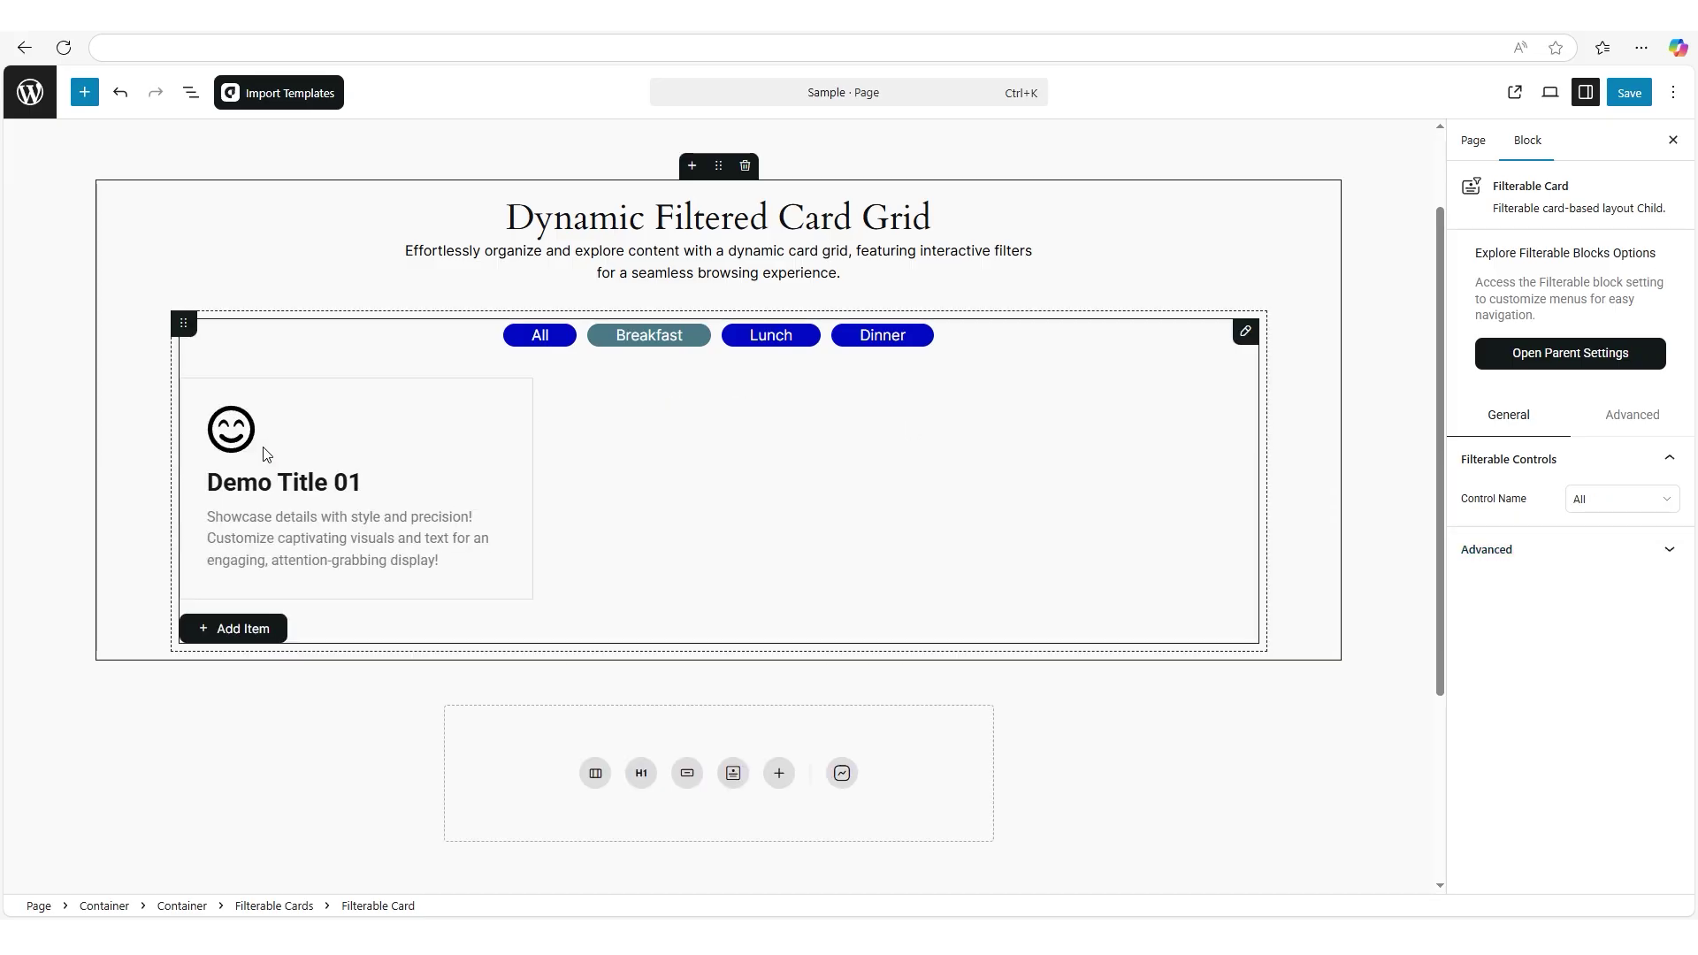
left_click(1615, 499)
left_click(1603, 554)
left_click(279, 626)
left_click(1598, 500)
left_click(1597, 554)
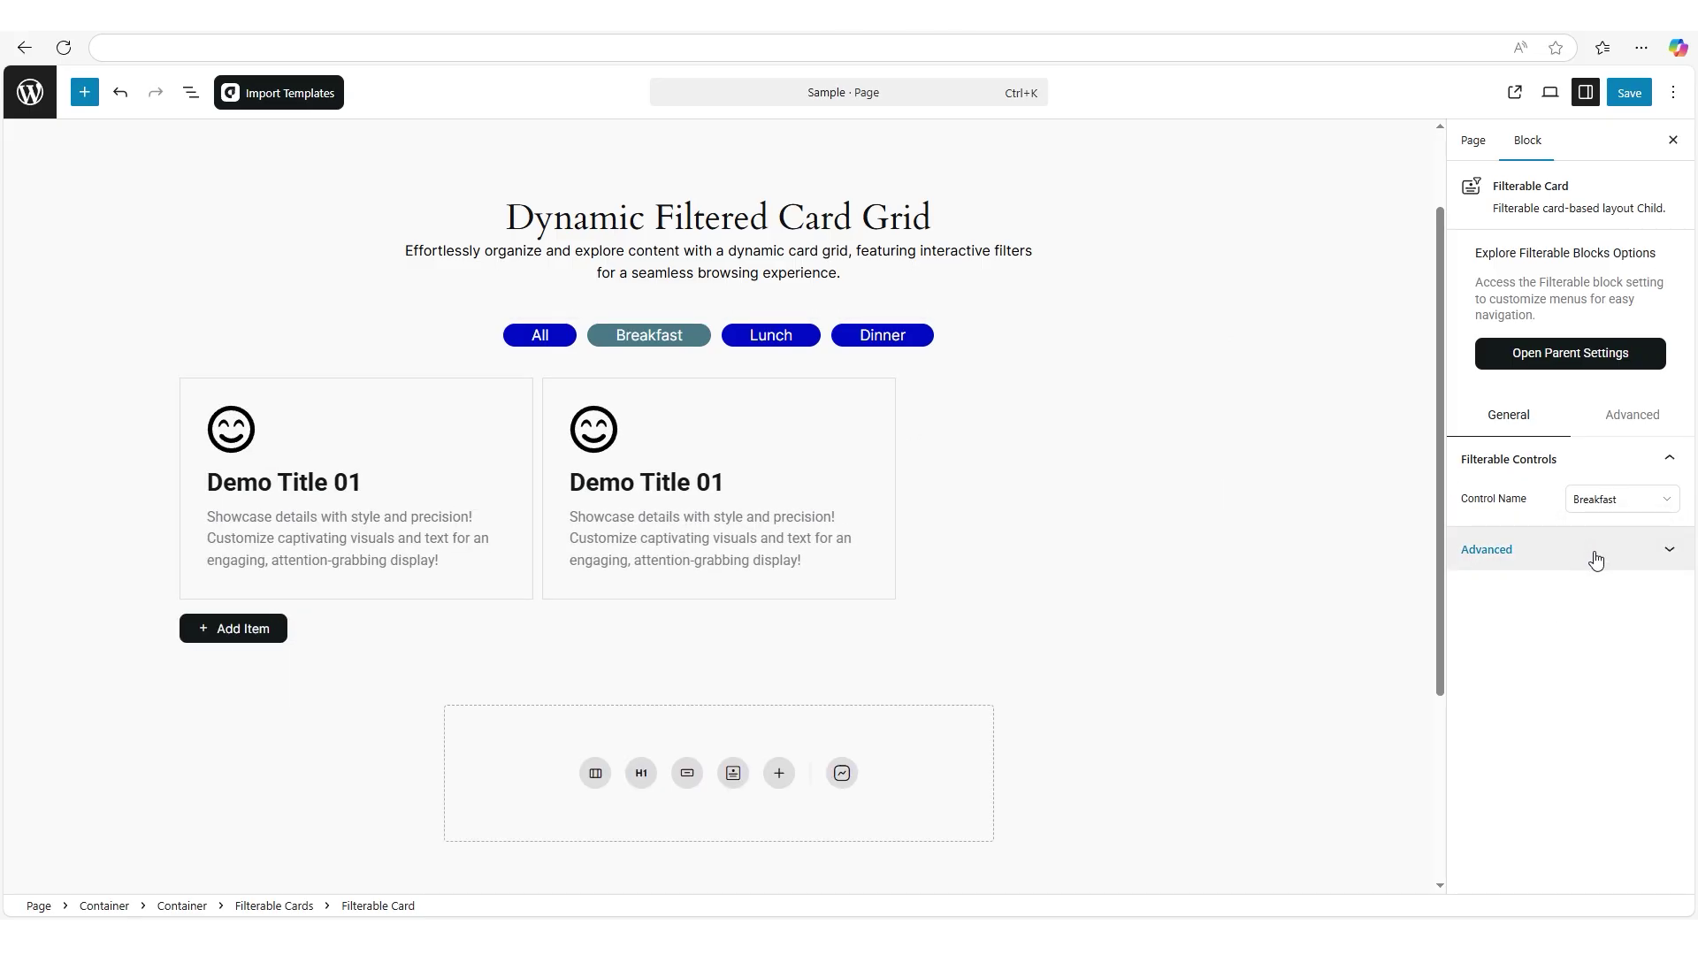
left_click(267, 628)
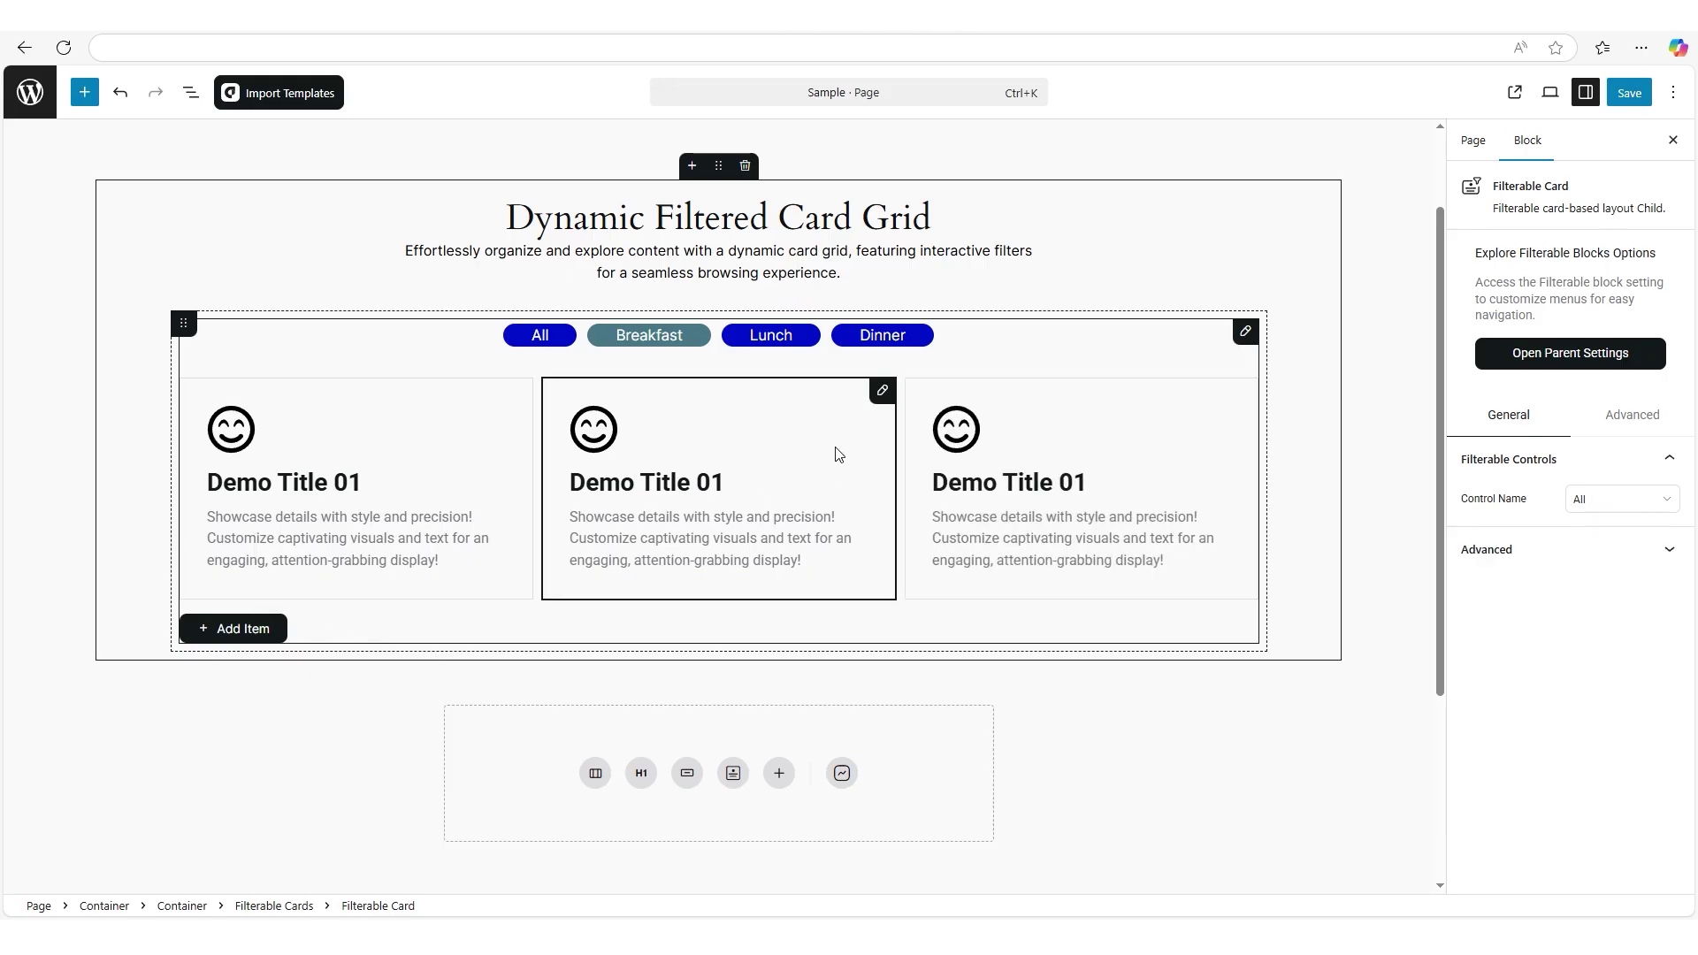
left_click(800, 337)
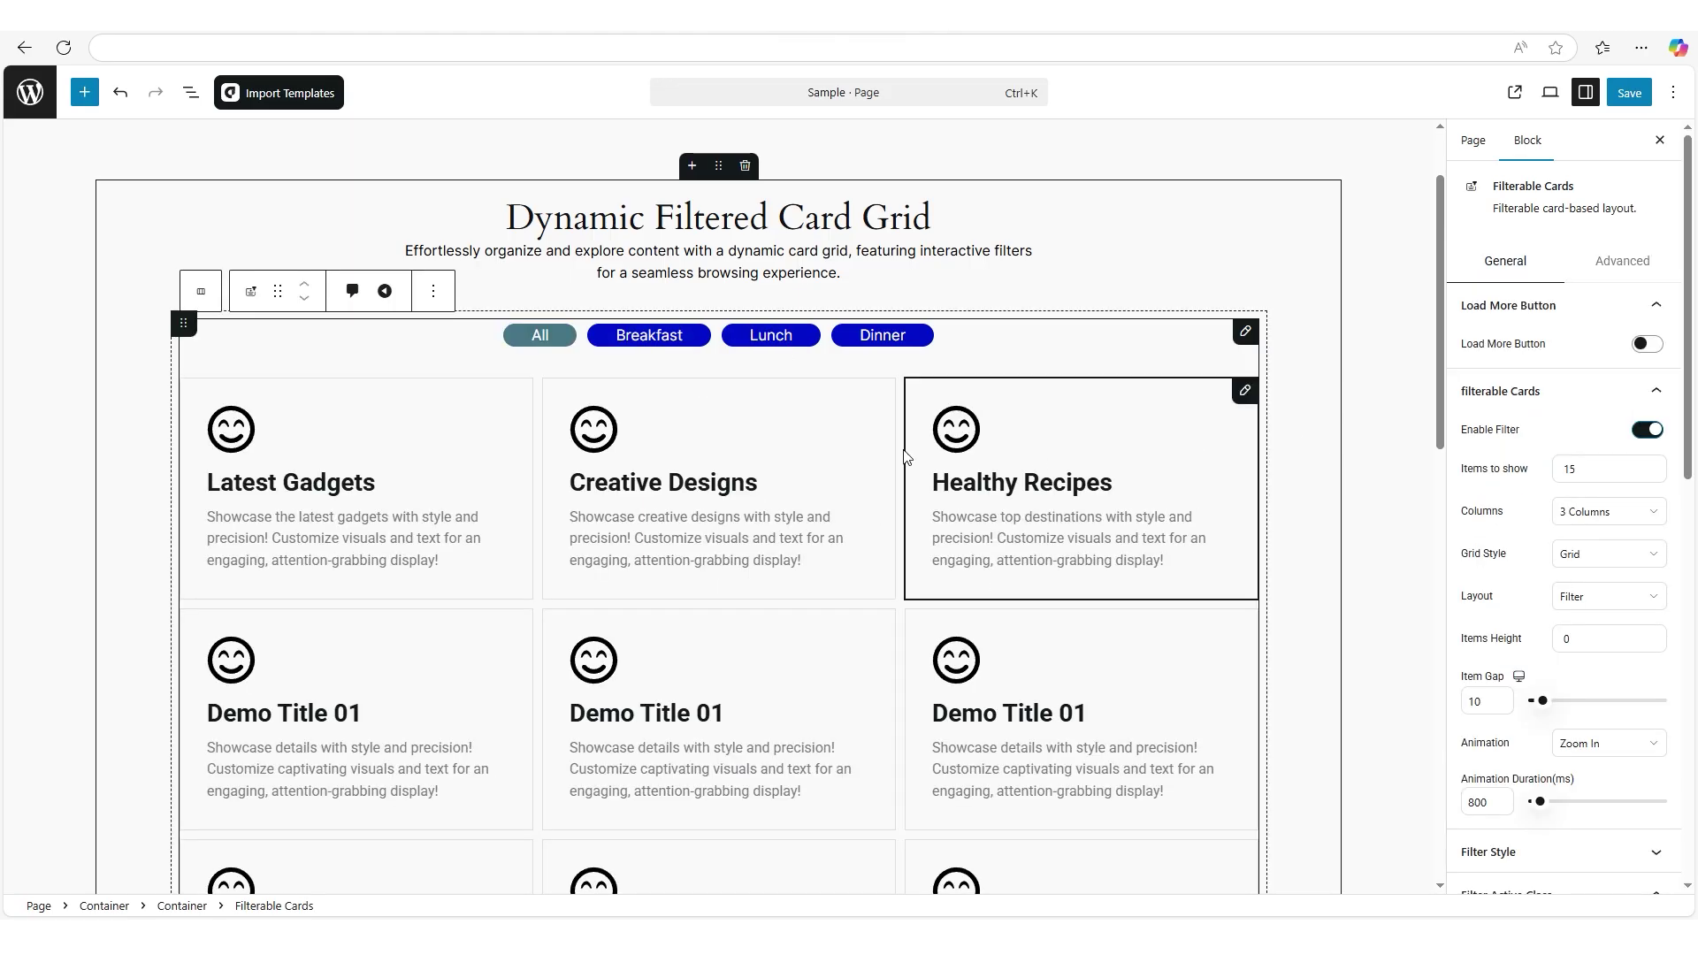
Replace the smiley icon of the first Breakfast card with a baked salmon photo uploaded from the Downloads folder.
left_click(643, 340)
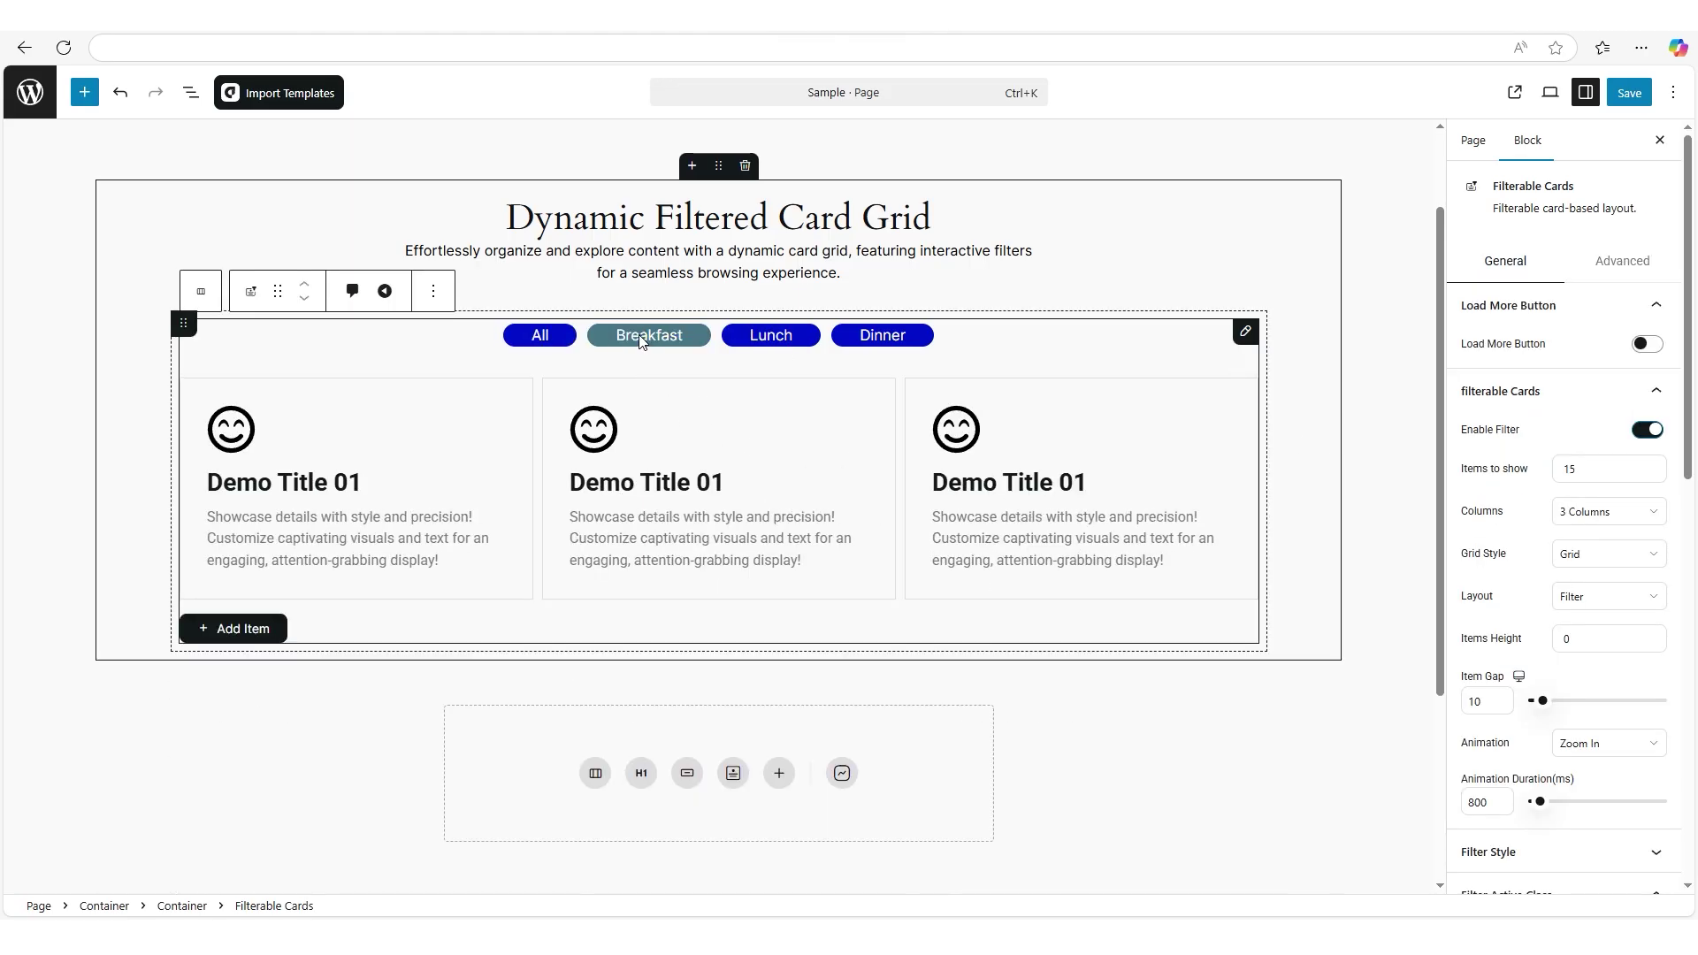
left_click(460, 433)
scroll(1584, 694, "down", 3)
left_click(1498, 747)
left_click_drag(1689, 639, 1688, 770)
left_click(1548, 531)
left_click(857, 467)
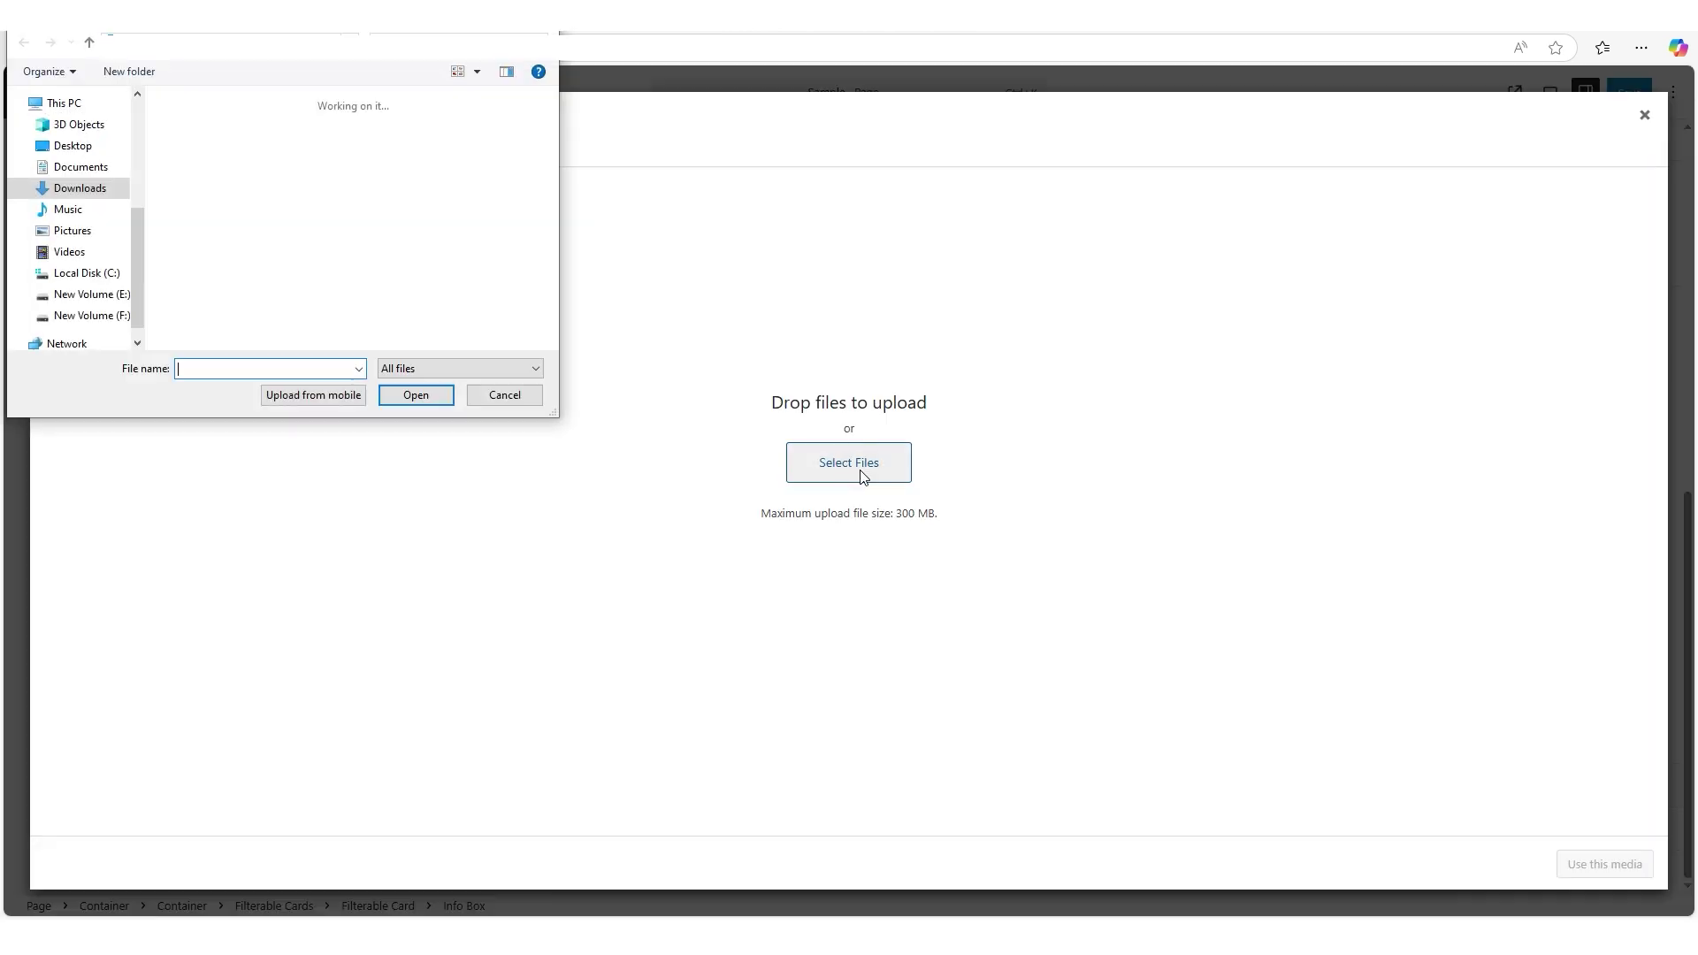
scroll(485, 252, "down", 5)
left_click(225, 140)
left_click(412, 400)
Set the first Breakfast card's image size to Medium and its width to 400 px.
left_click_drag(1462, 588, 1573, 587)
left_click(1574, 587)
left_click(1579, 619)
double_click(1476, 647)
type("400")
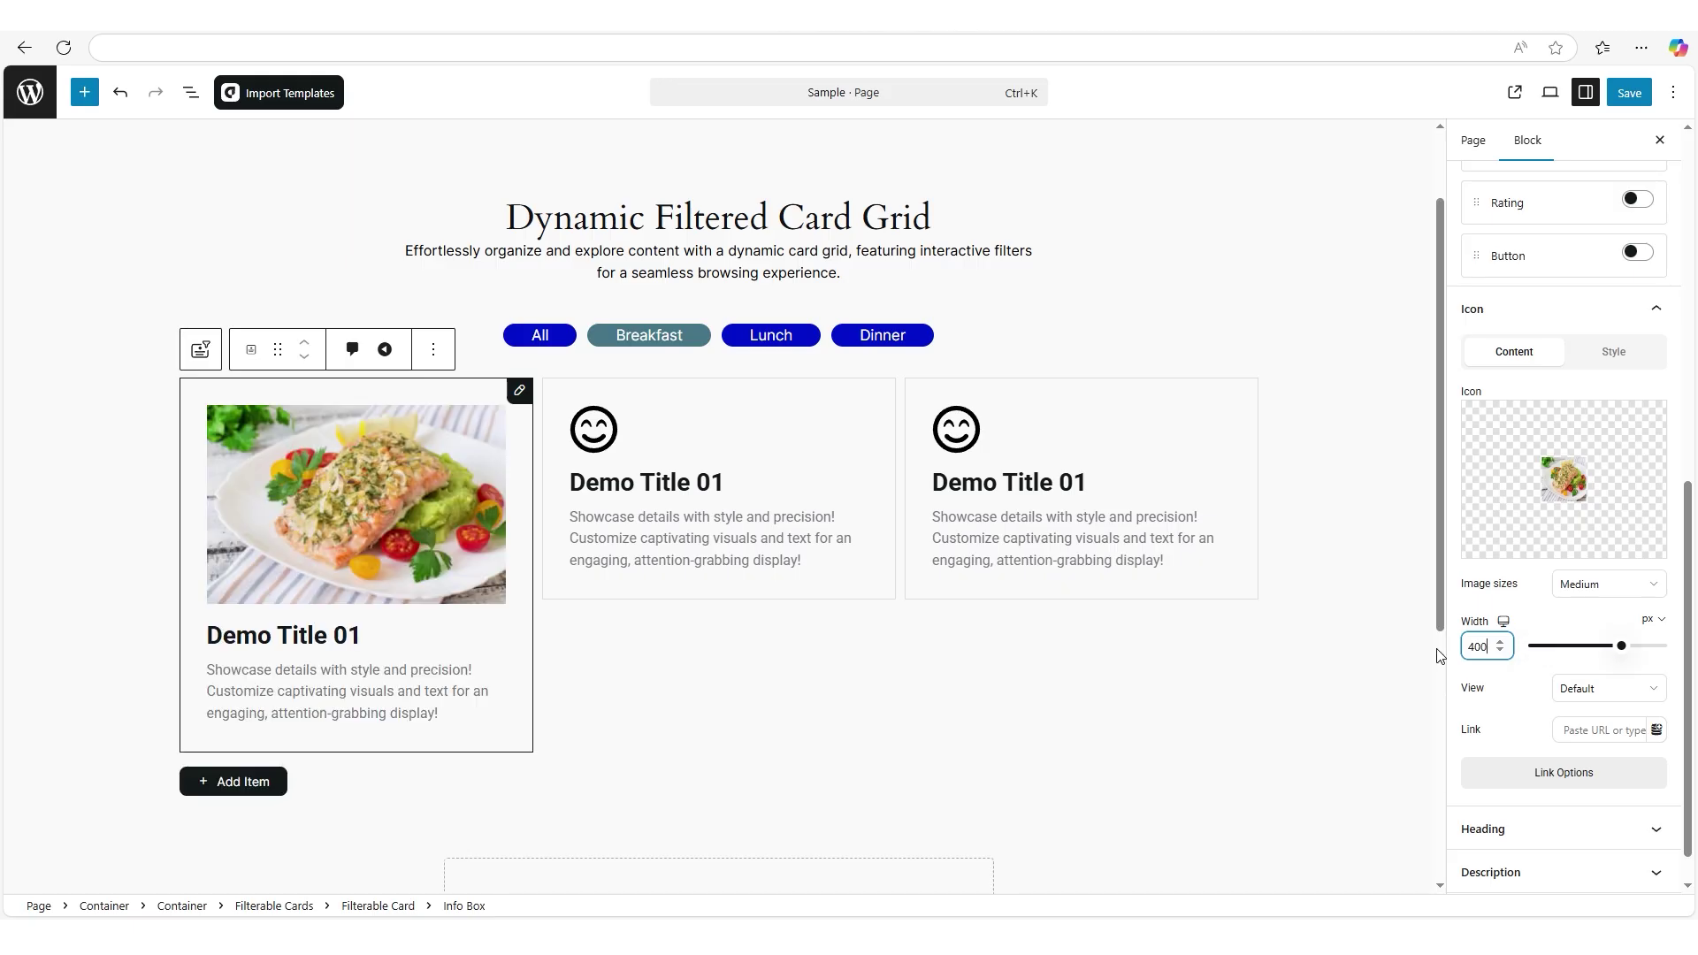
Change the first Breakfast card's heading to "Baked Salmon" and set its HTML tag to H3.
left_click(1486, 829)
scroll(1694, 827, "down", 3)
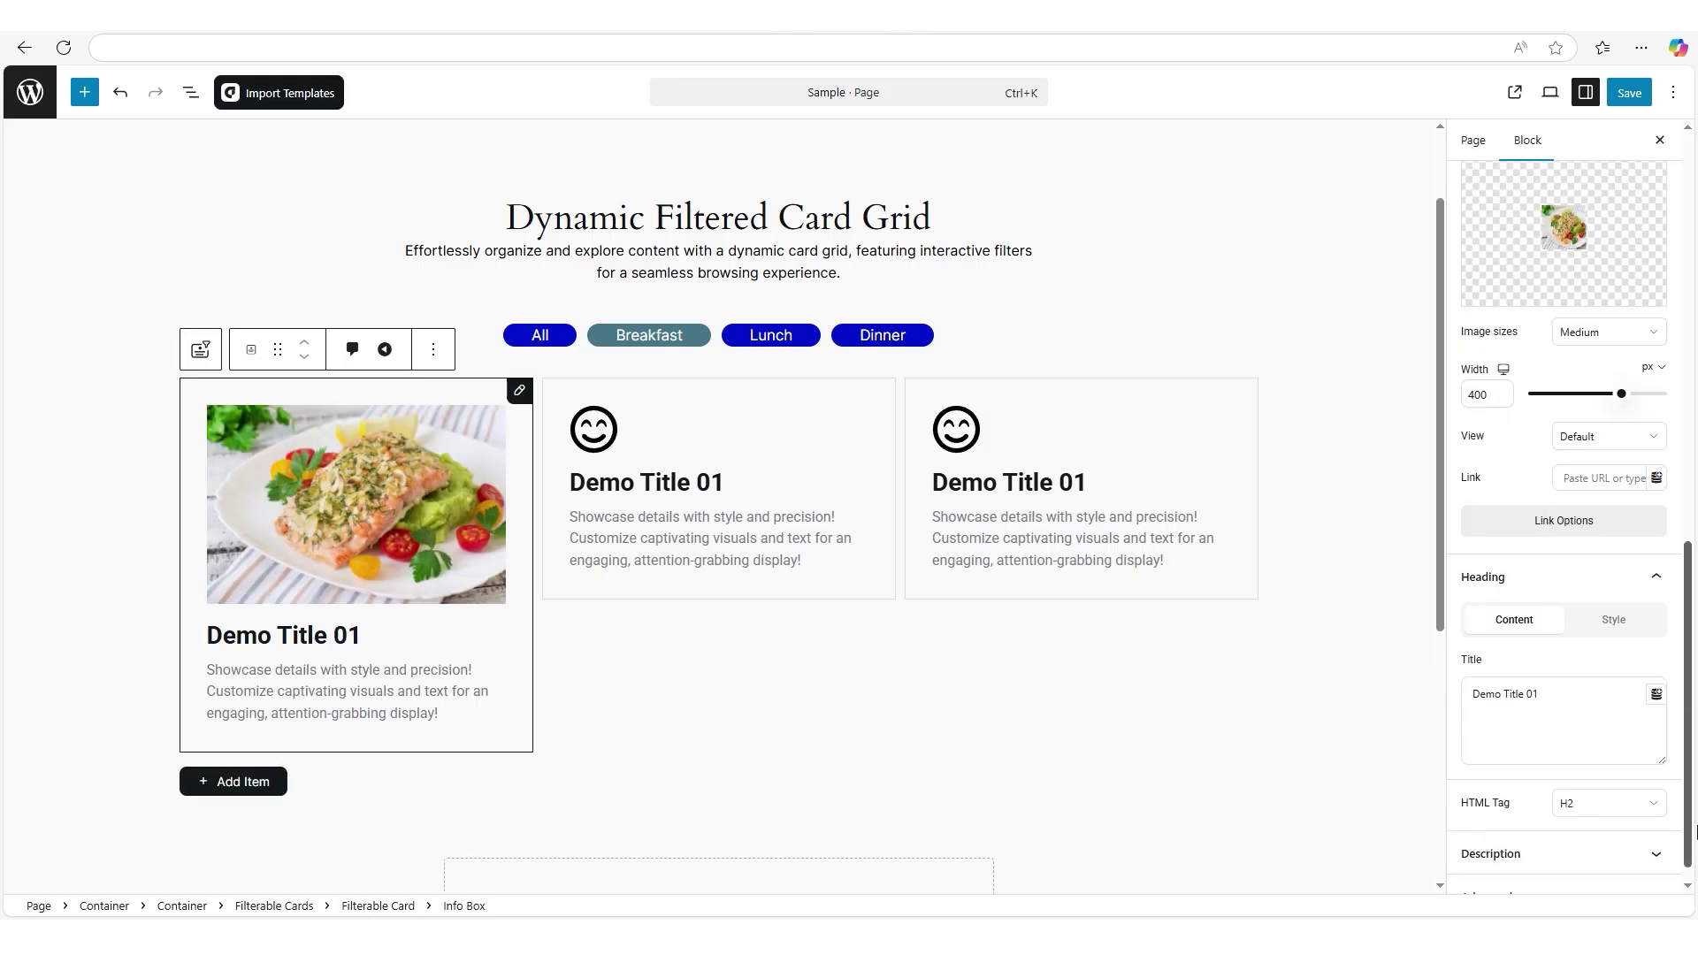
left_click_drag(1469, 670, 1544, 671)
type("Baked Salmon")
left_click_drag(1459, 787, 1557, 780)
left_click(1561, 779)
left_click(1579, 633)
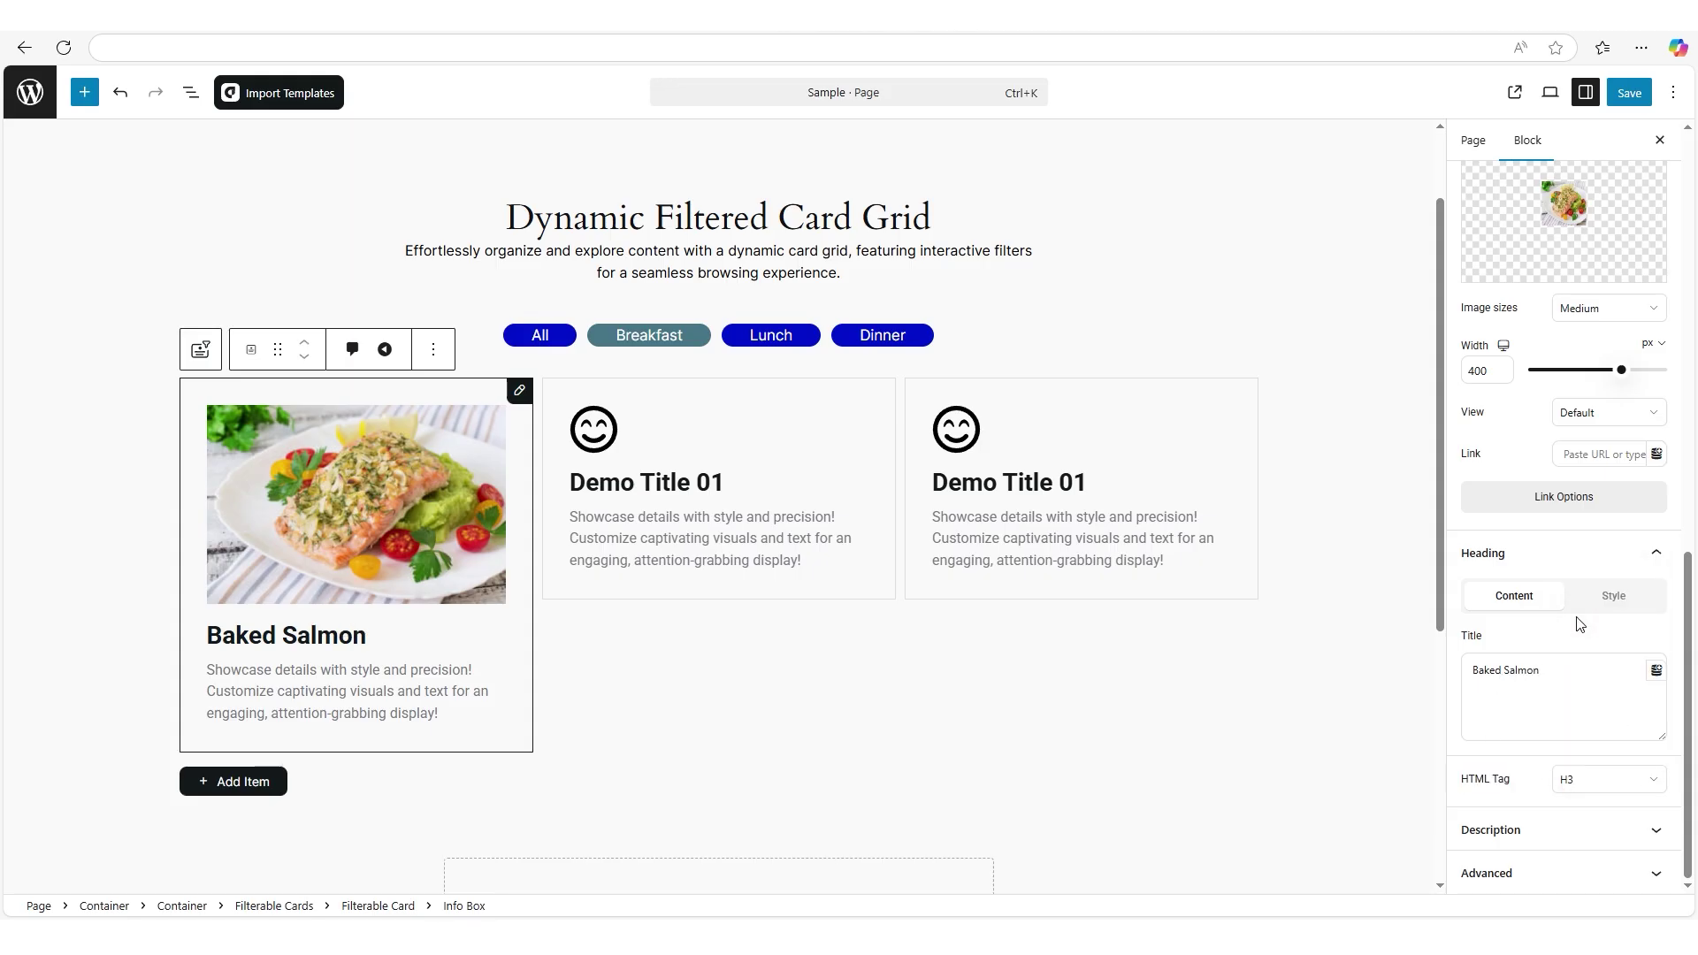
Replace the card's description with "Baked Salmon with Cheese and almond crust and garnished with mashed potato" and choose its text size.
left_click(1494, 834)
scroll(1644, 779, "down", 3)
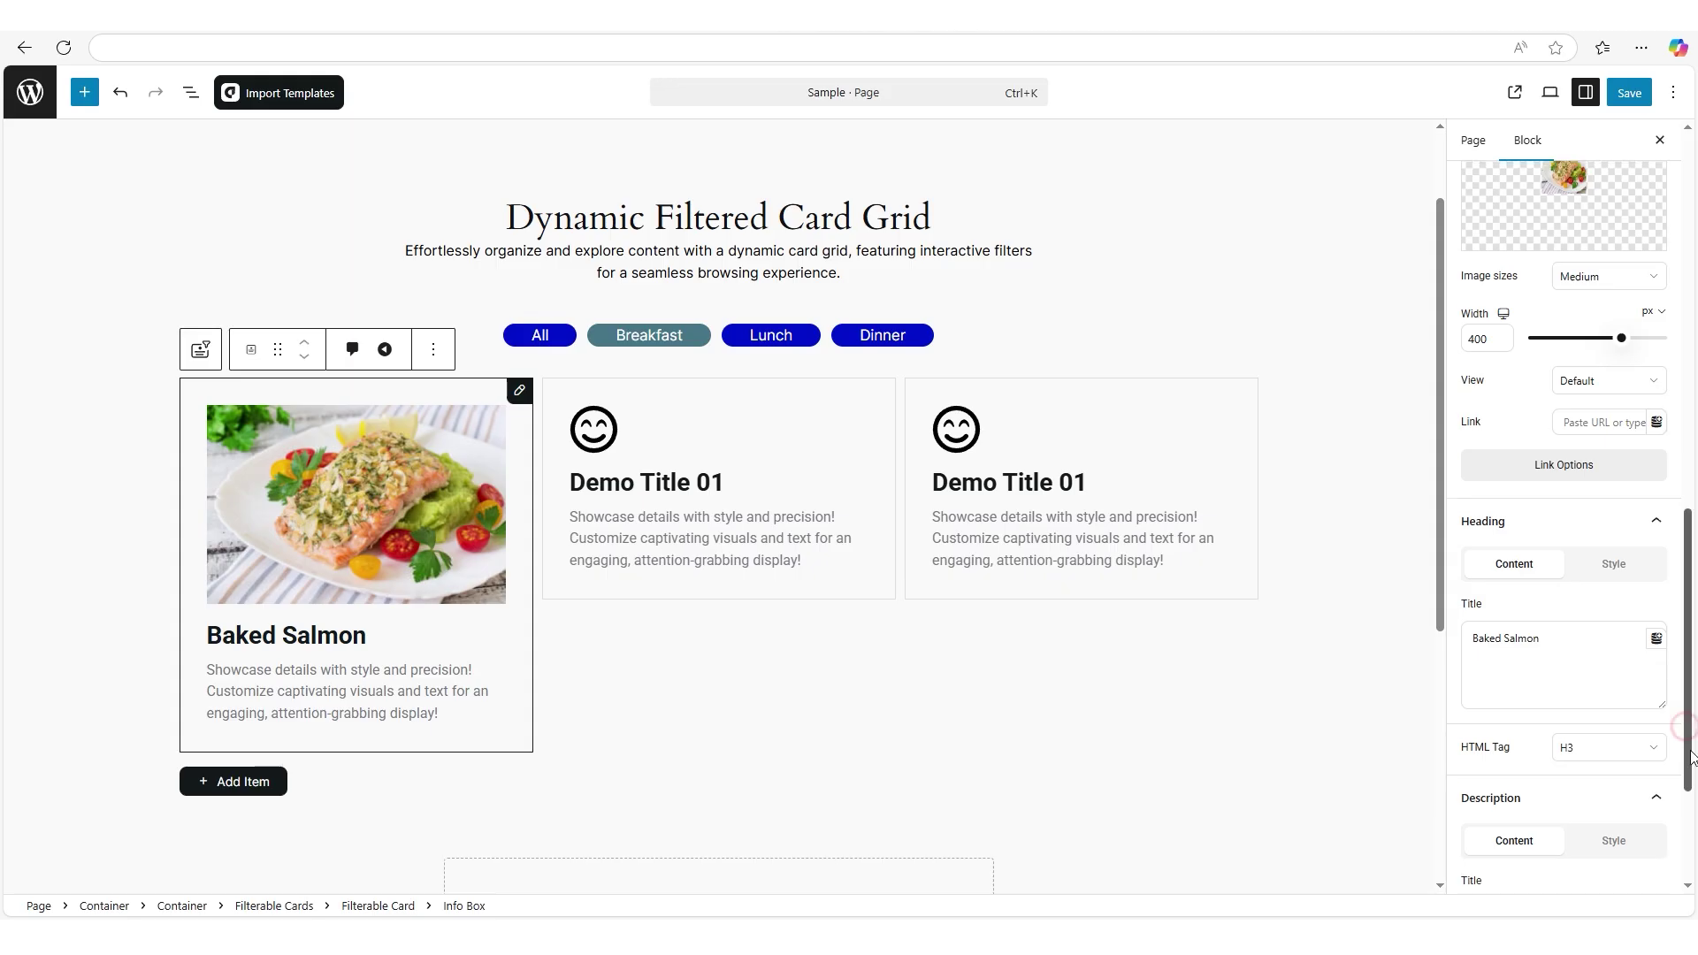
left_click_drag(1475, 679, 1619, 736)
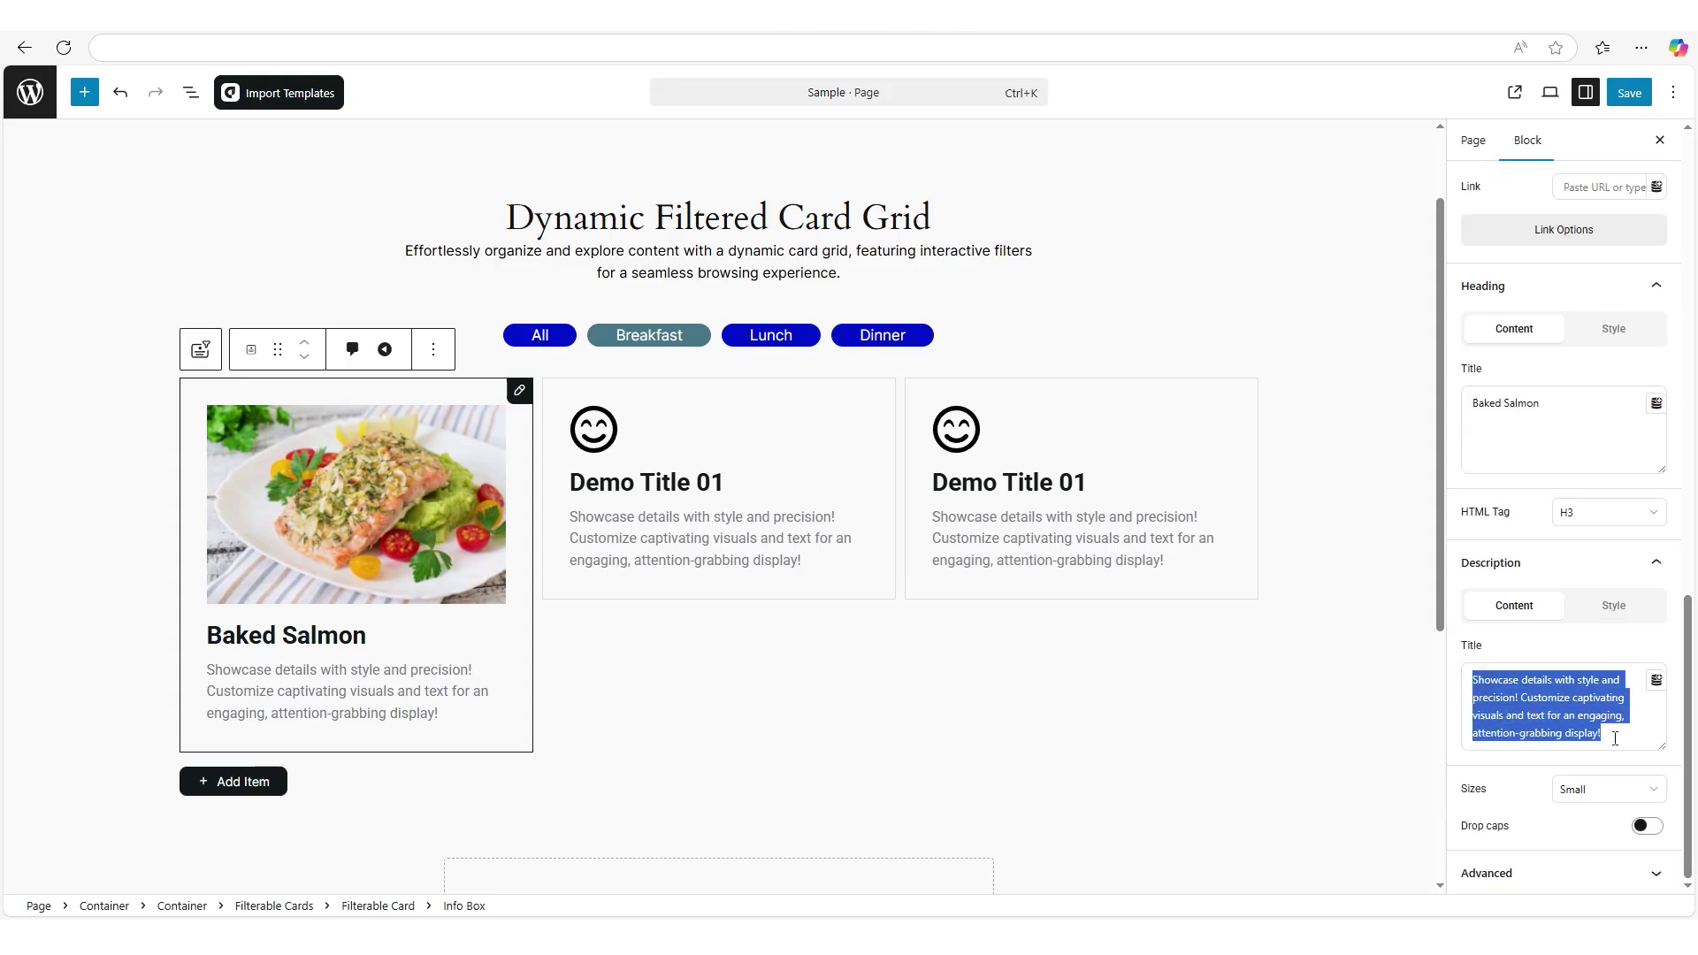
type("Baked Salmon with Cheese and almond crust and garnished with mashed potato")
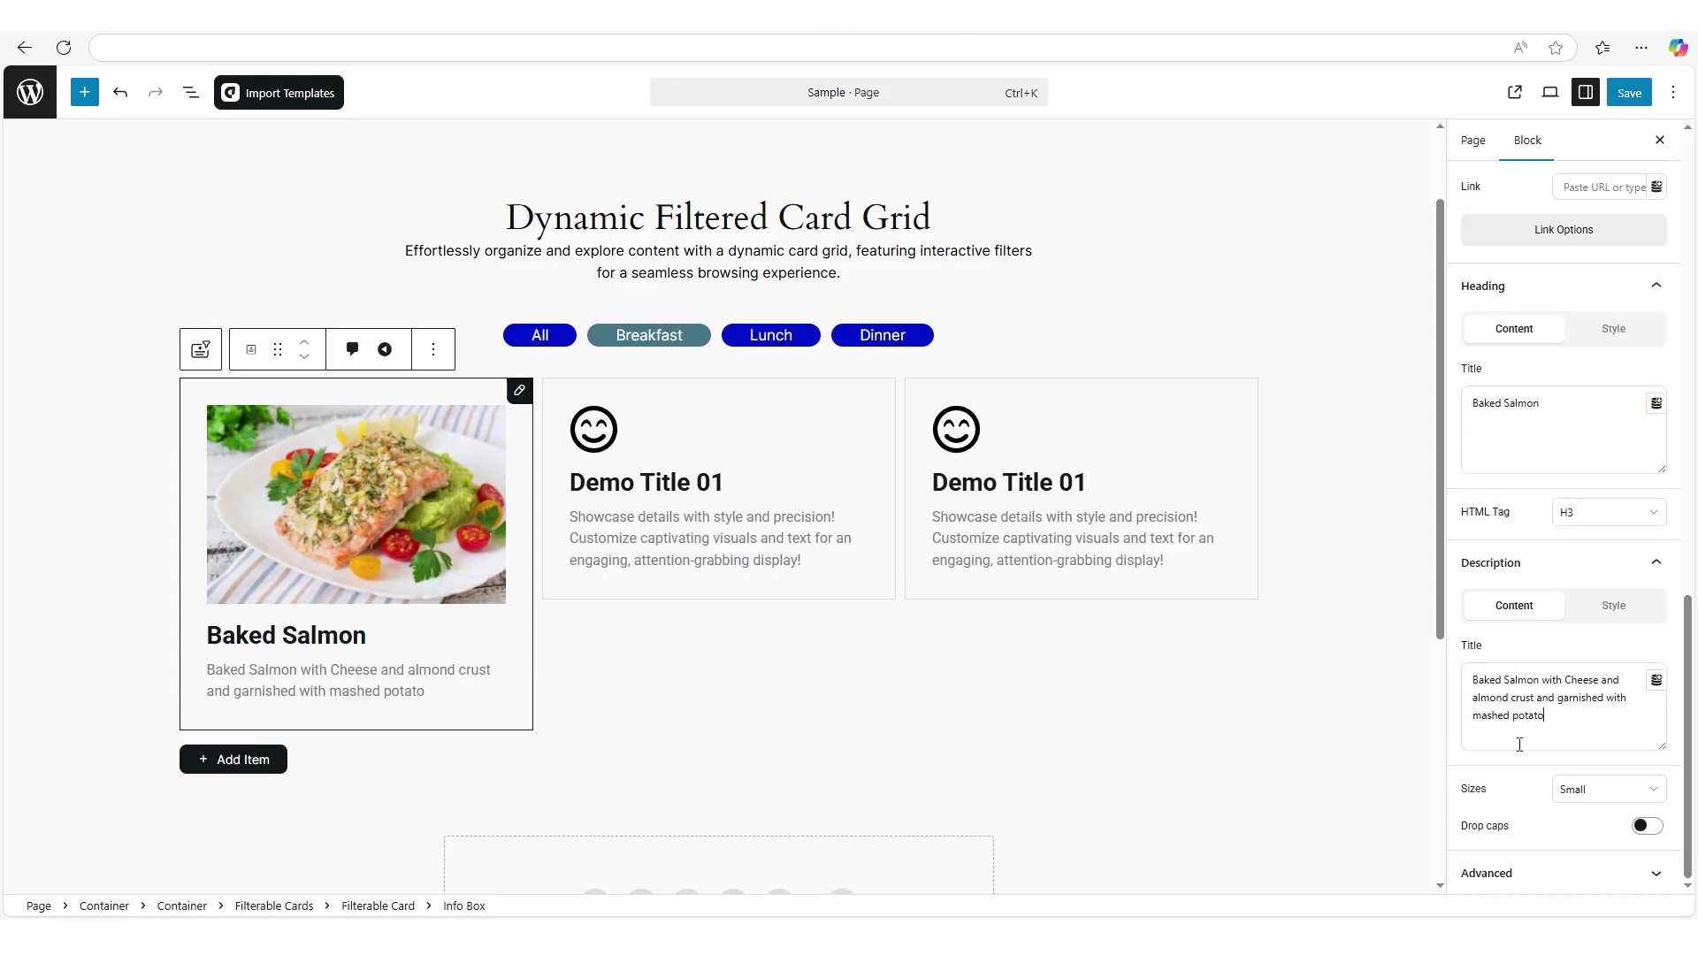
left_click(1584, 789)
left_click(1605, 840)
Give the remaining cards their own food photos, headings and descriptions, and save the page.
left_click(633, 471)
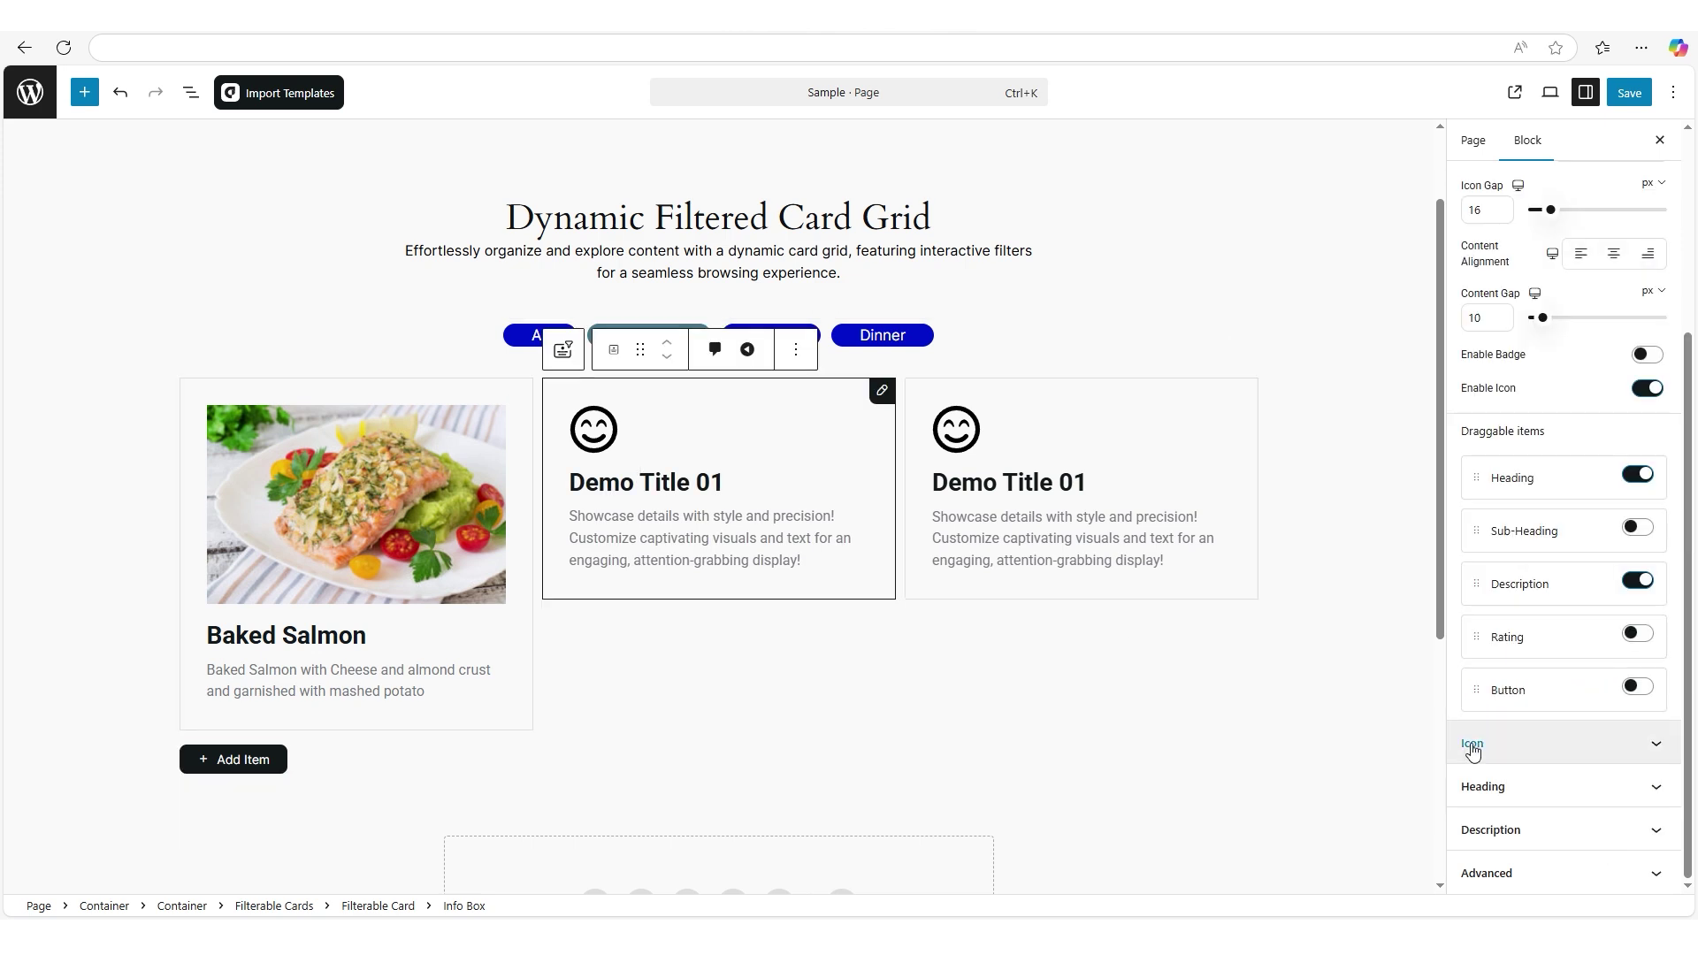
left_click(1323, 382)
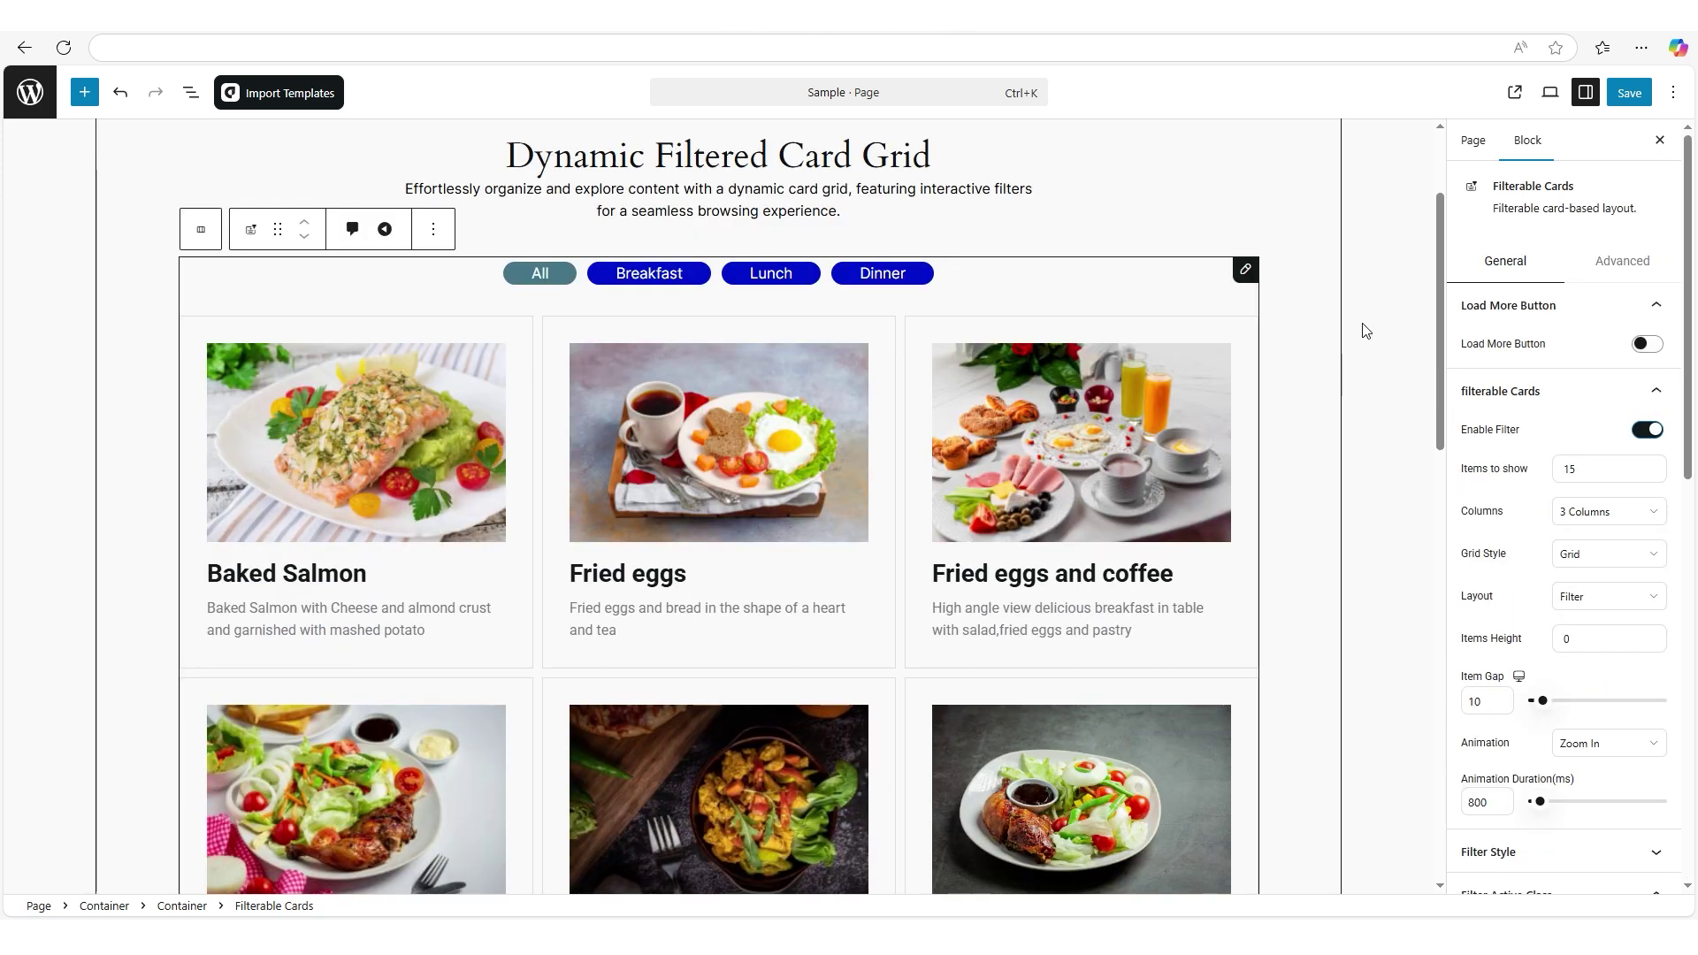
left_click(1626, 96)
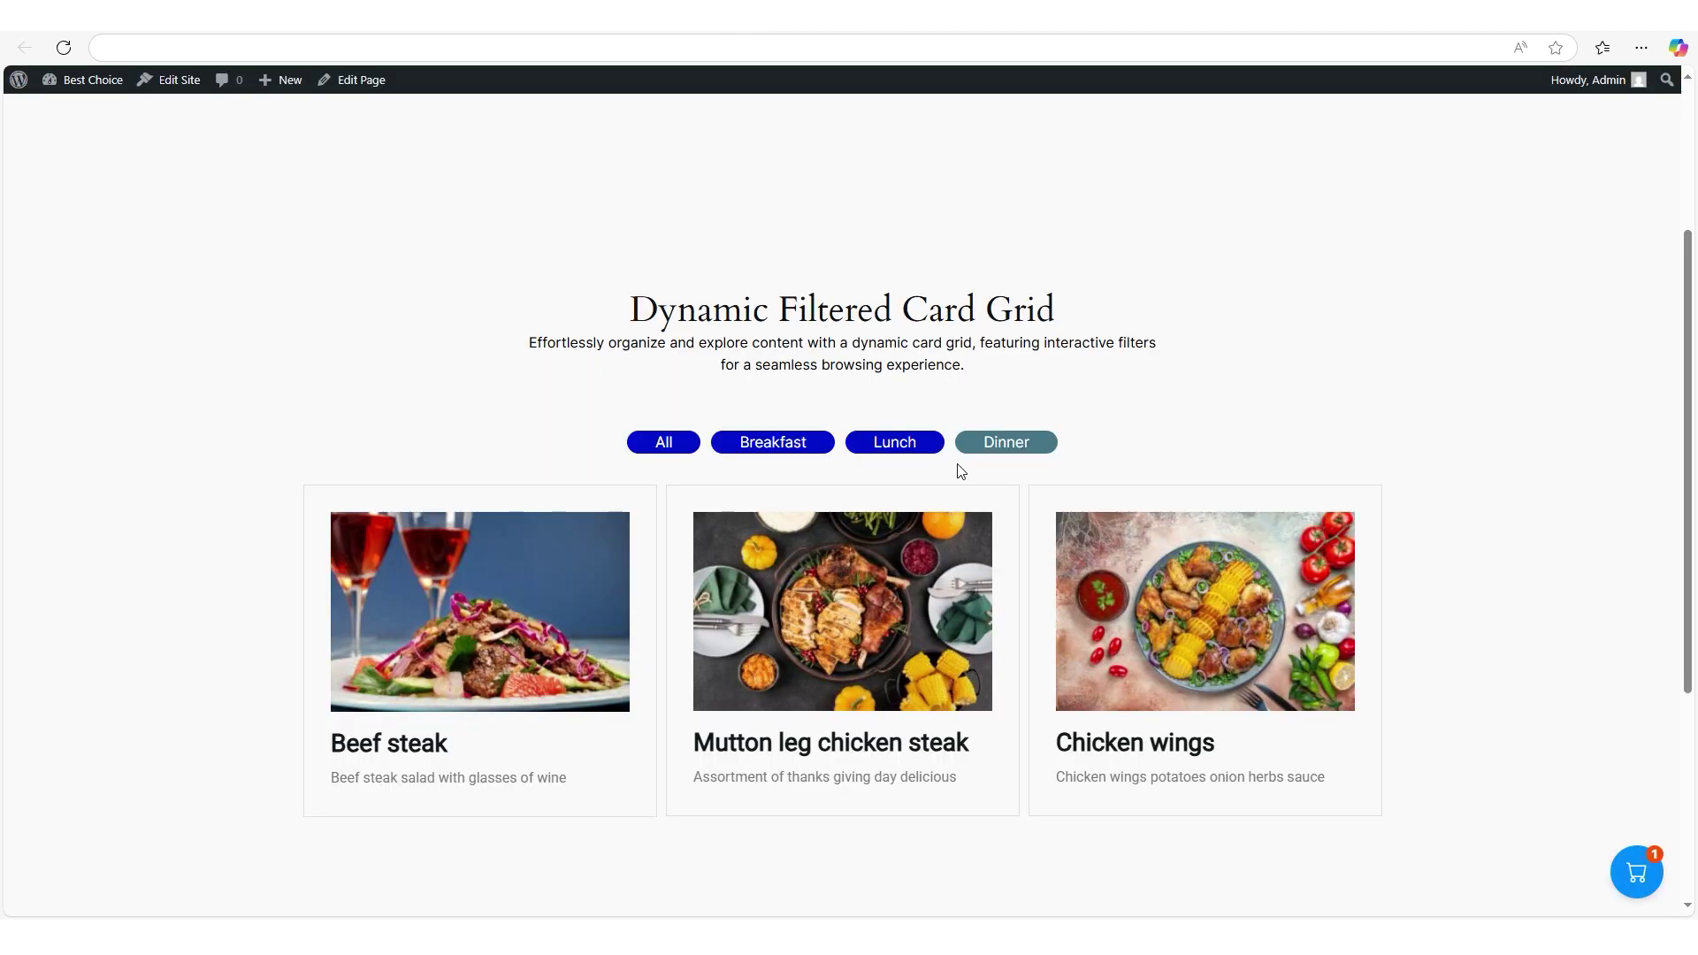
Try the Lunch, Breakfast and All filters on the live page and look through the full card grid.
left_click(934, 445)
left_click(827, 444)
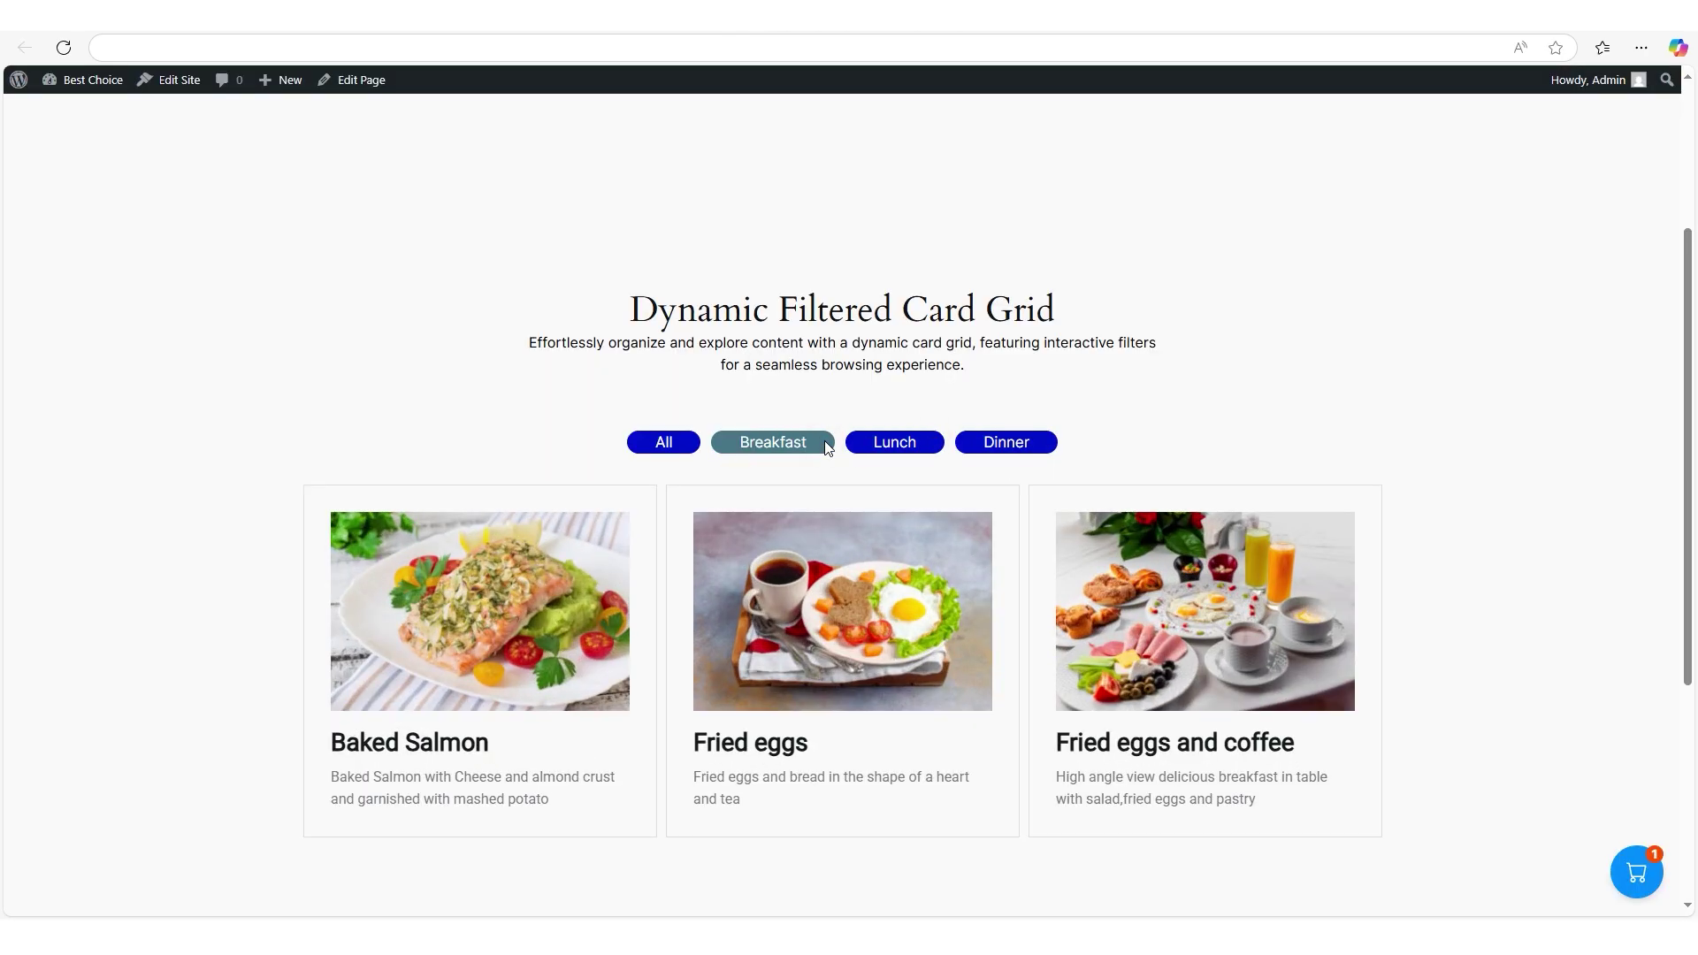
left_click(695, 443)
scroll(1523, 438, "down", 5)
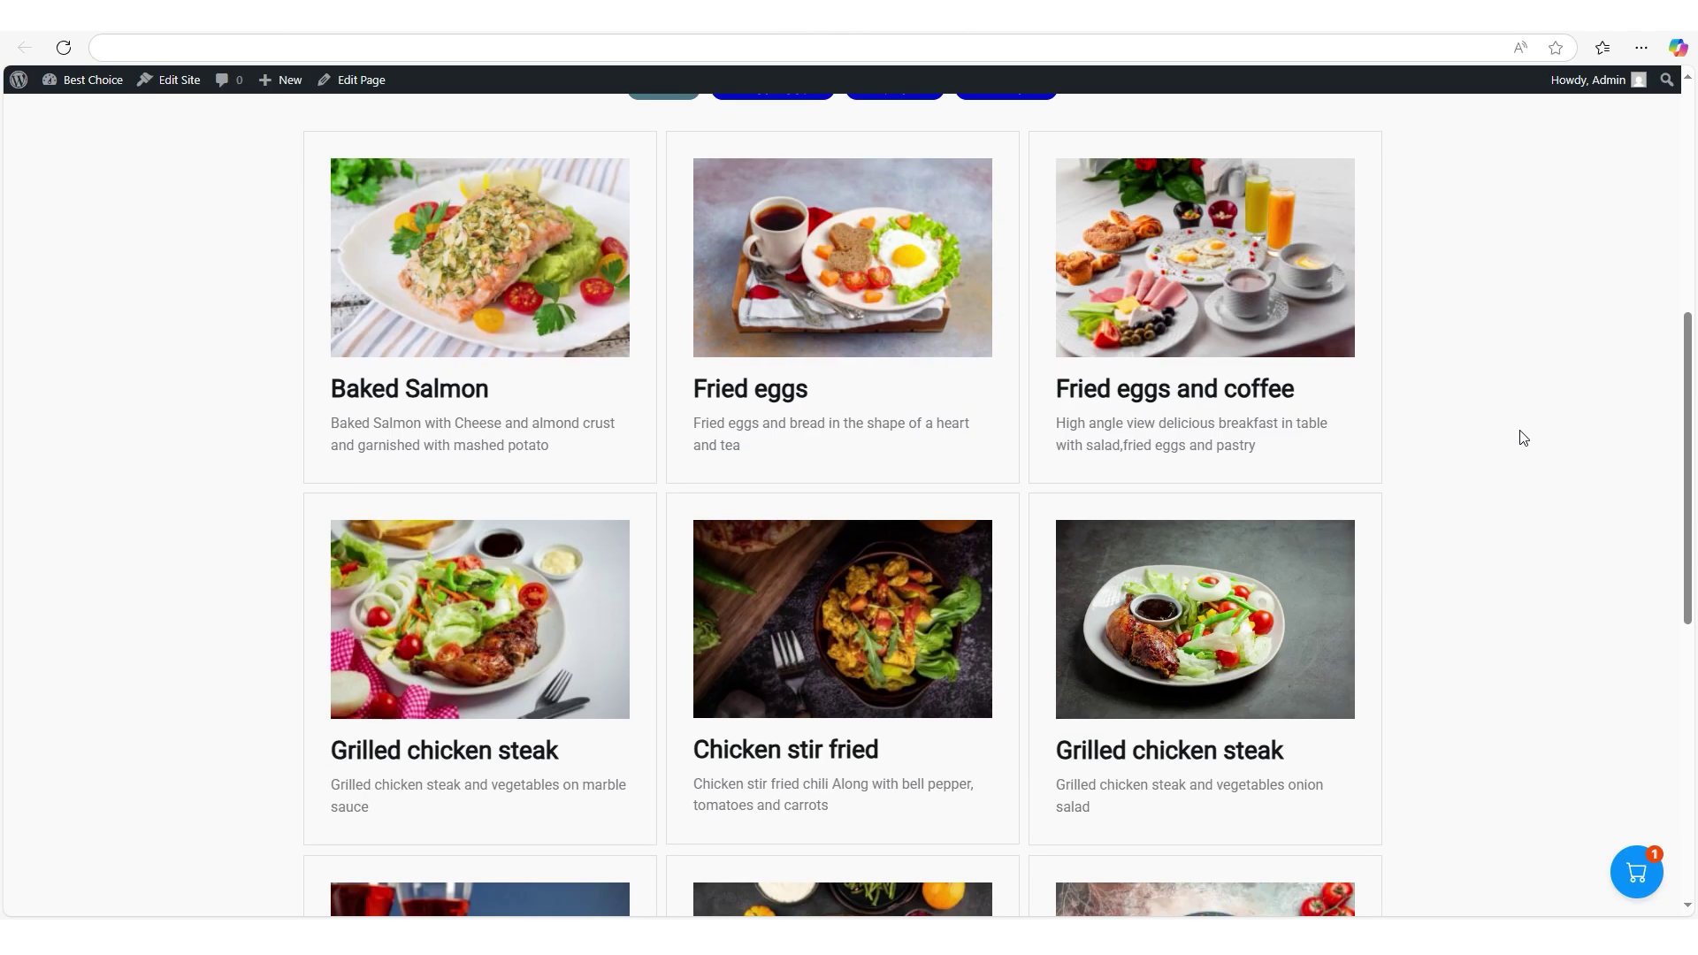
scroll(1523, 437, "up", 5)
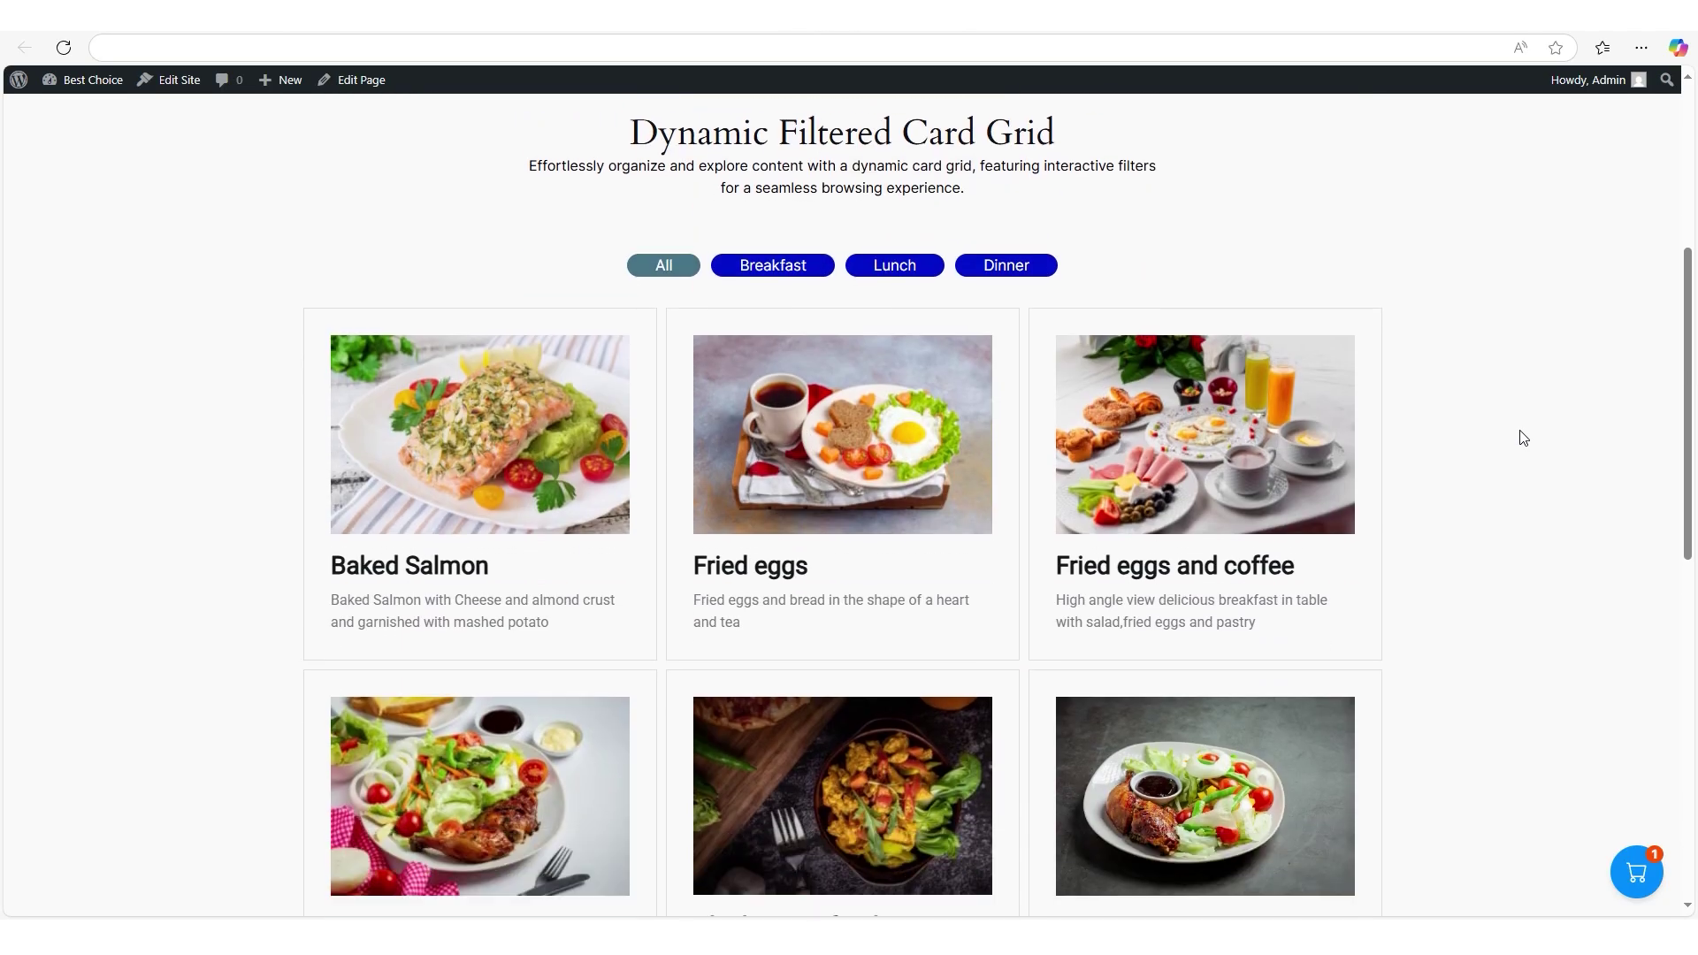